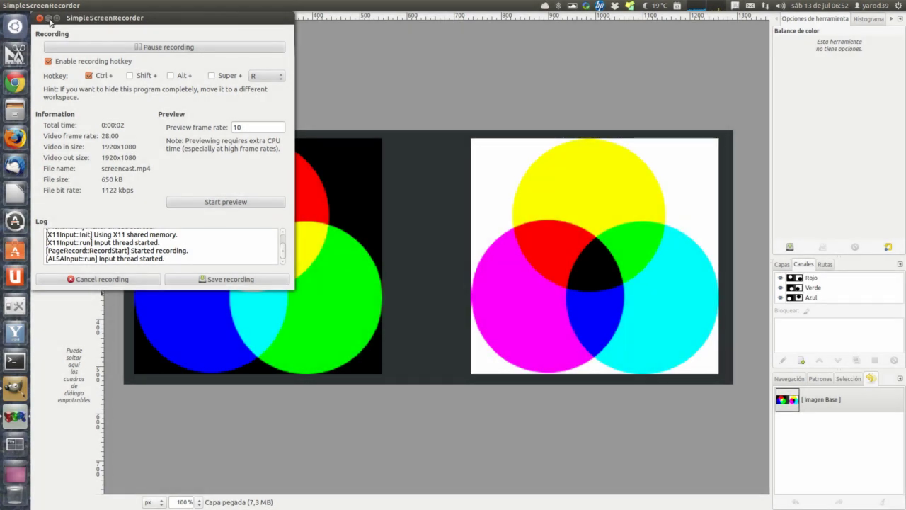
Minimize the SimpleScreenRecorder window to reveal the GIMP colour-circle image.
{"action": "left_click", "coordinate": [48, 18]}
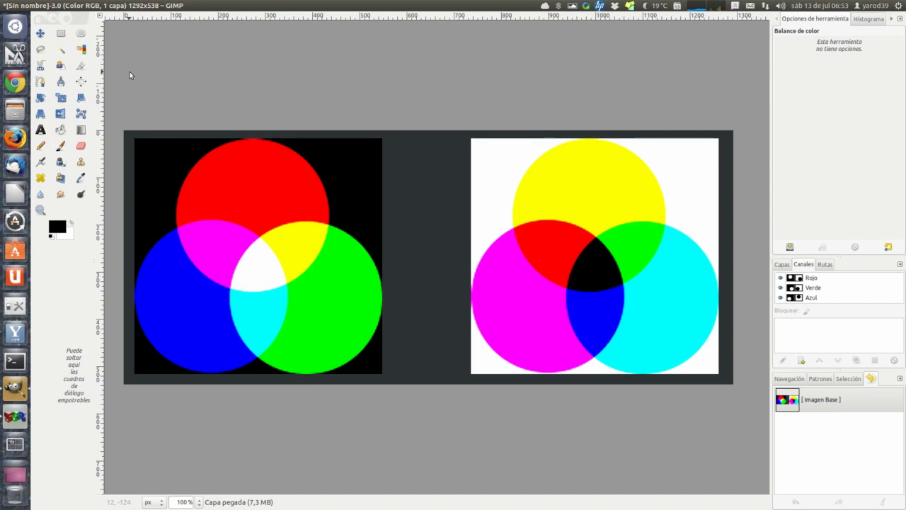
Step through the Histograma, Canales and Colormap dock tabs to reach the Paletas list.
{"action": "left_click", "coordinate": [871, 20]}
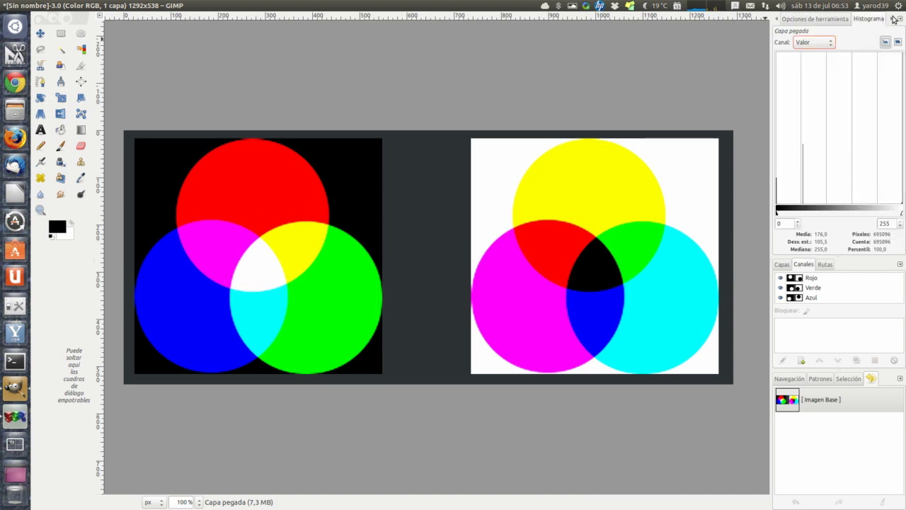
{"action": "left_click", "coordinate": [892, 19]}
{"action": "left_click", "coordinate": [894, 19]}
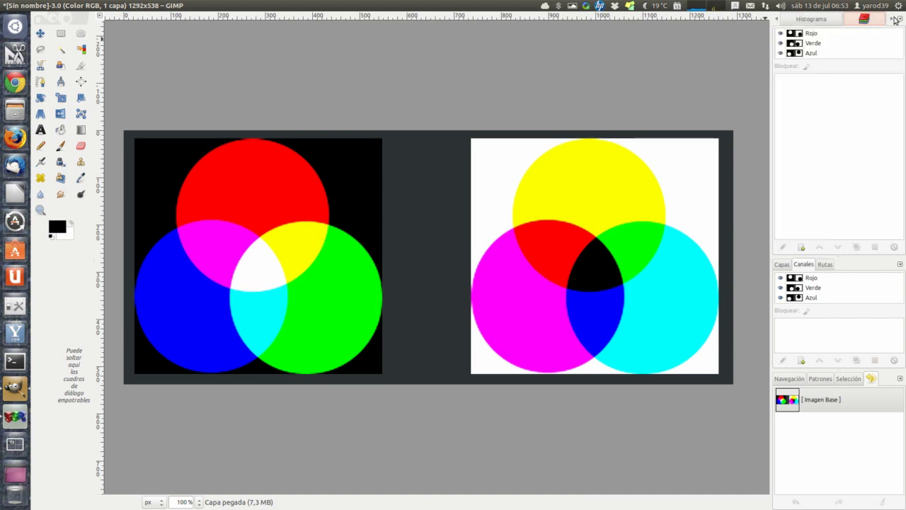
{"action": "left_click", "coordinate": [881, 20]}
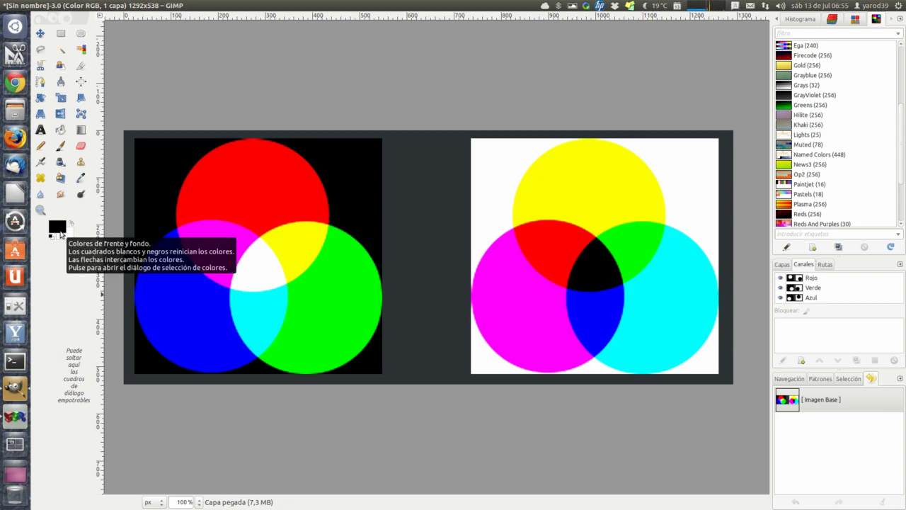
Open the black foreground colour chooser, move it lower, and activate its eyedropper.
{"action": "left_click", "coordinate": [60, 232]}
{"action": "left_click_drag", "start_coordinate": [114, 214], "coordinate": [108, 324]}
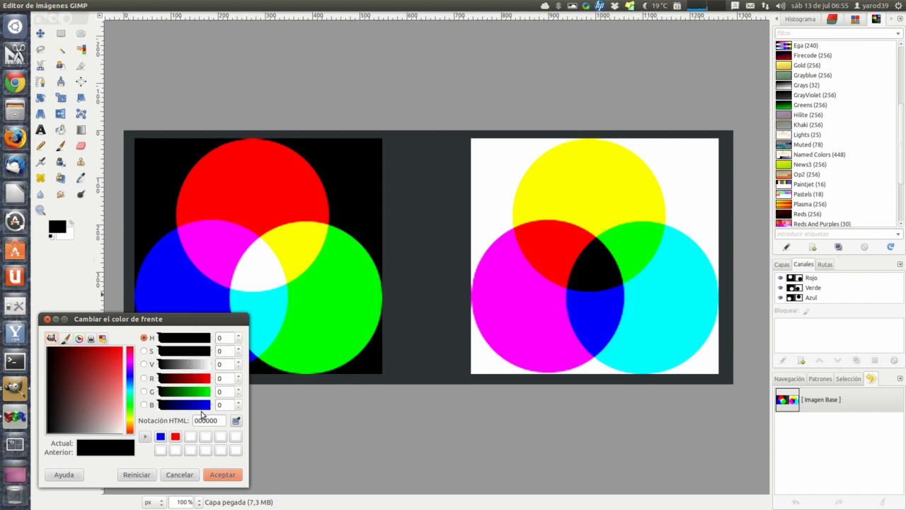
{"action": "left_click", "coordinate": [237, 422]}
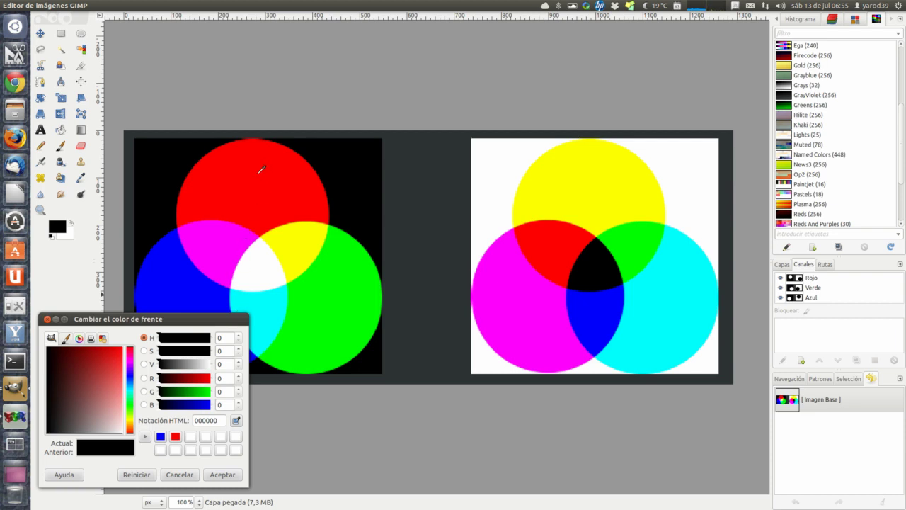
Sample pure red ff0000 from the red circle, then pure green 00ff00 from the green circle.
{"action": "left_click", "coordinate": [260, 170]}
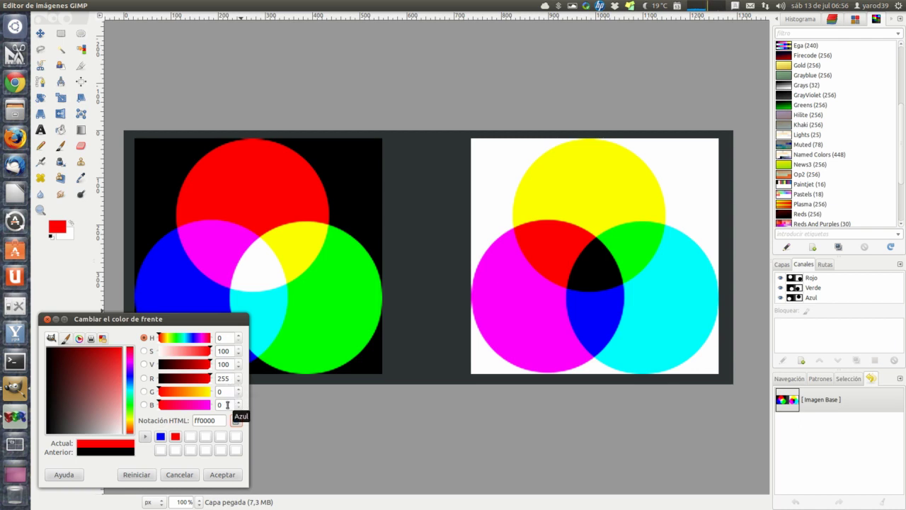
{"action": "left_click", "coordinate": [237, 422]}
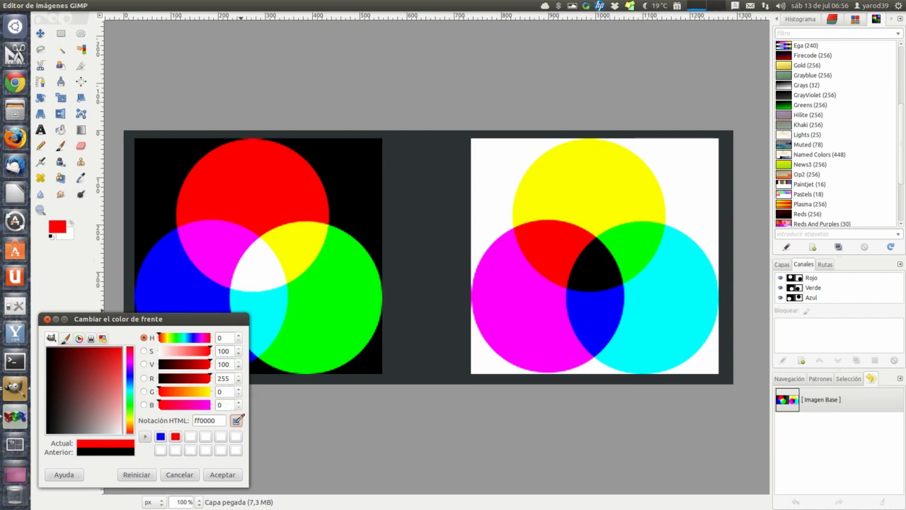
{"action": "left_click", "coordinate": [325, 309]}
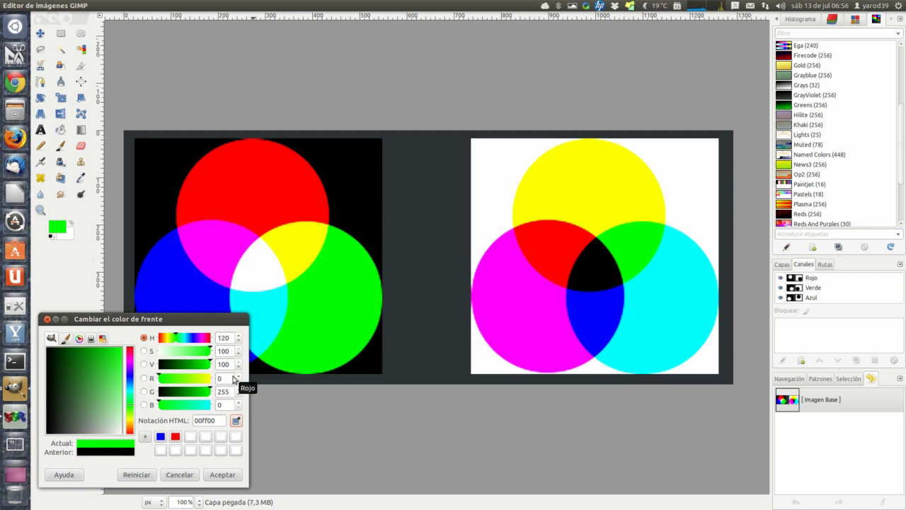
Sample pure blue 0000ff from the blue circle and ready the eyedropper again.
{"action": "left_click", "coordinate": [237, 420]}
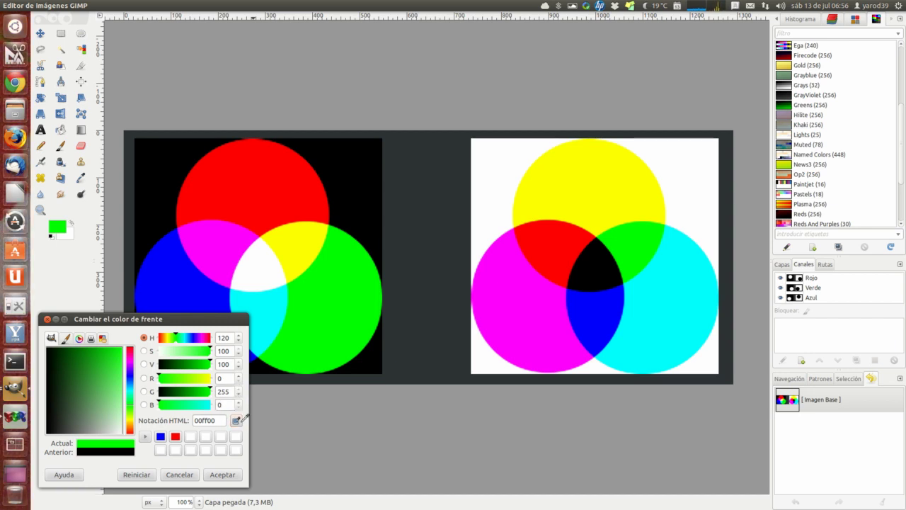
{"action": "left_click", "coordinate": [194, 292]}
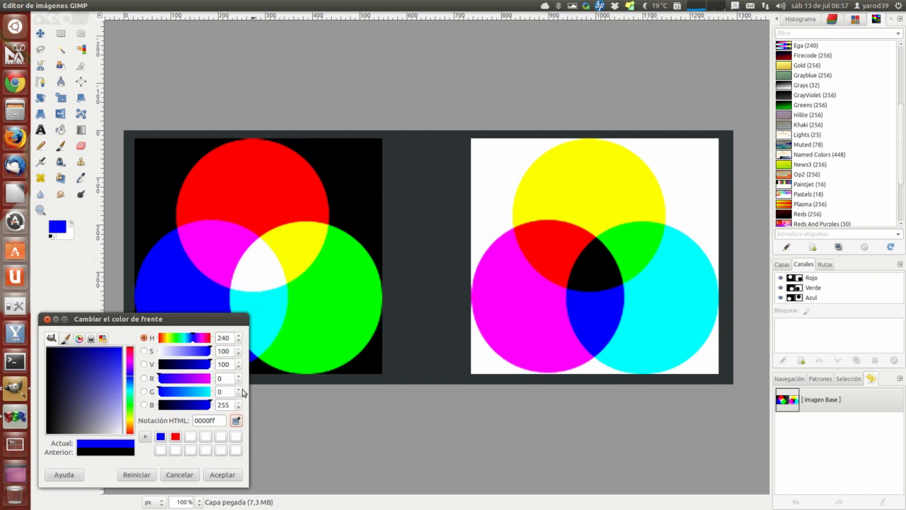
{"action": "left_click", "coordinate": [237, 421]}
Sample yellow ffff00 from the image, then black from the background.
{"action": "left_click", "coordinate": [300, 241]}
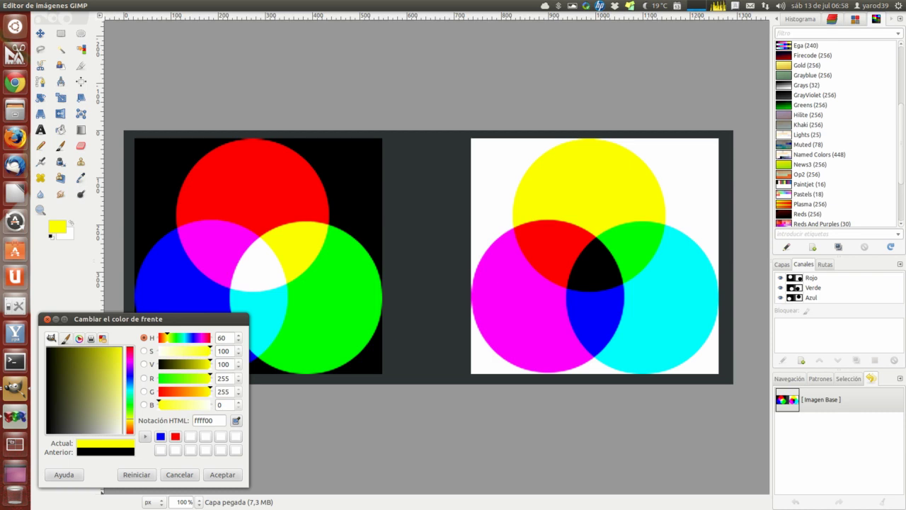
{"action": "left_click", "coordinate": [237, 423]}
{"action": "left_click", "coordinate": [360, 155]}
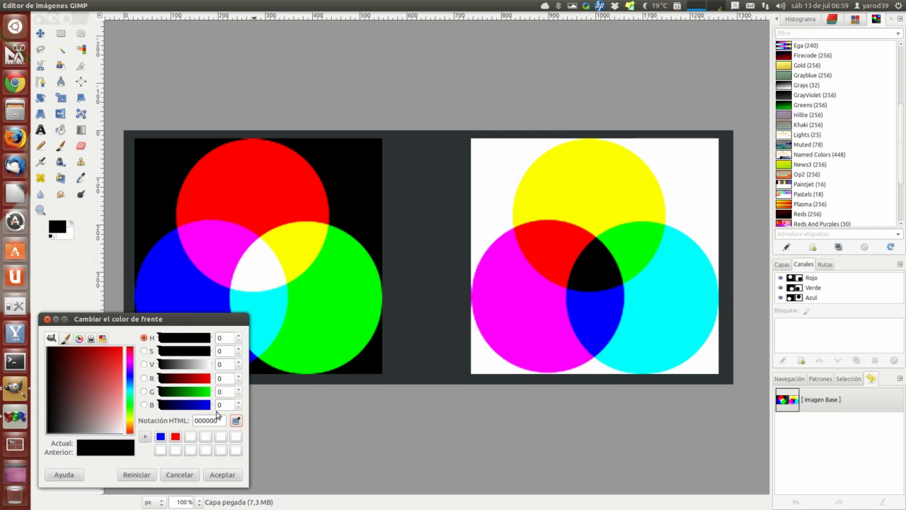
Sample the white centre of the overlapping RGB circles, then cancel to keep black.
{"action": "left_click", "coordinate": [236, 420]}
{"action": "left_click", "coordinate": [495, 164]}
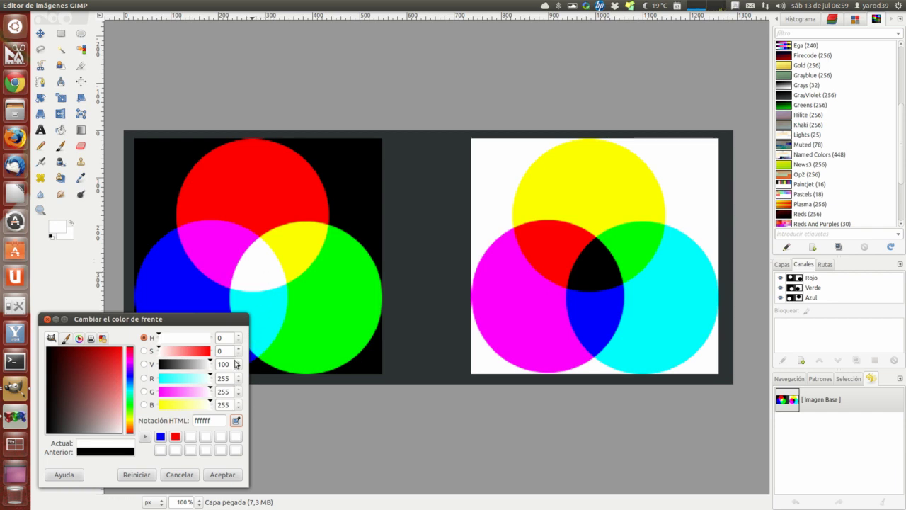
{"action": "left_click", "coordinate": [235, 421]}
{"action": "left_click", "coordinate": [264, 264]}
{"action": "left_click", "coordinate": [46, 319]}
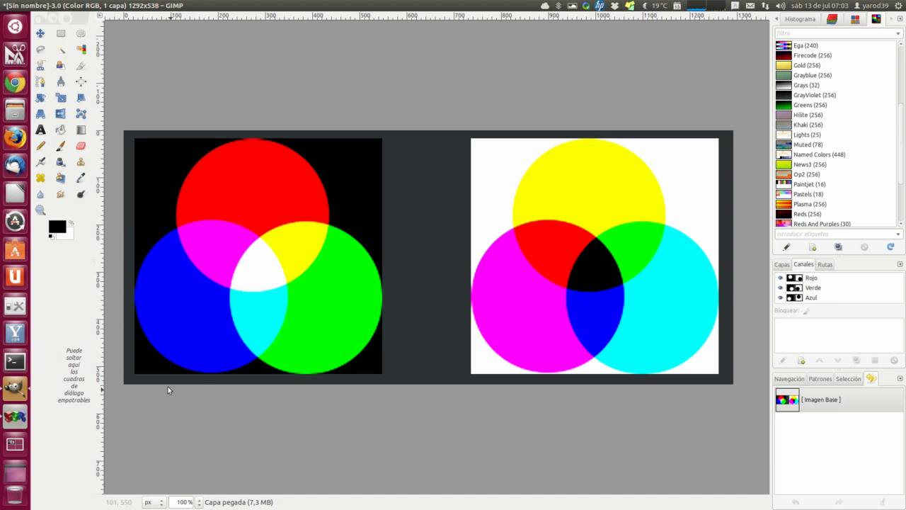
Reopen the foreground colour dialog, still showing black 000000.
{"action": "left_click", "coordinate": [59, 229]}
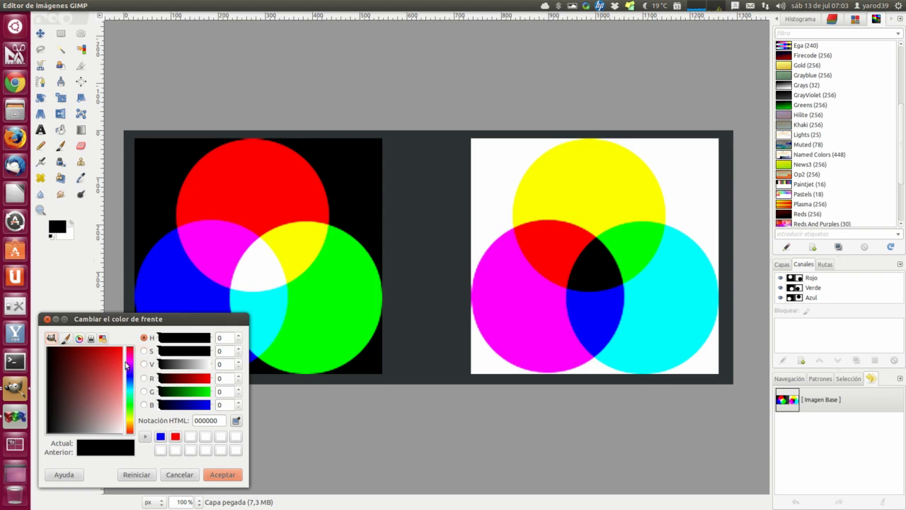
Cycle the colour selector tabs to the CMYK view: C 0, M 0, Y 0, K 100.
{"action": "left_click", "coordinate": [65, 339]}
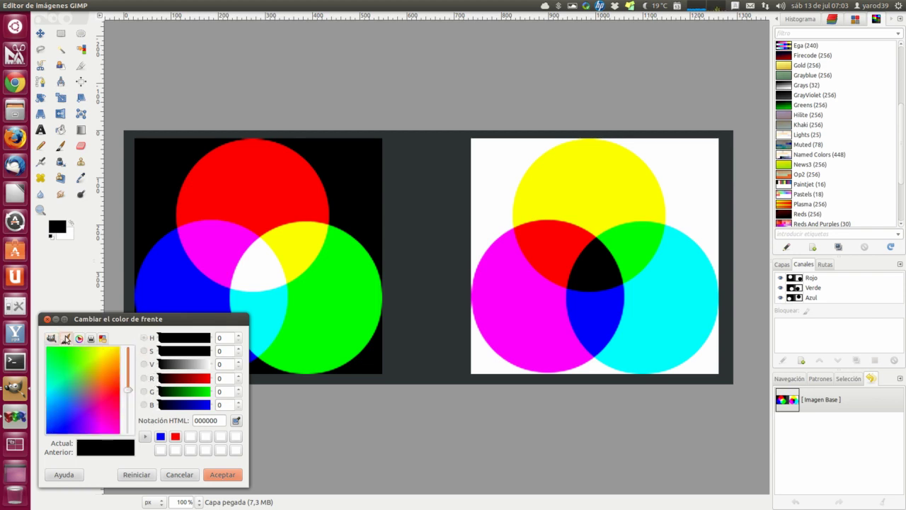
{"action": "left_click", "coordinate": [80, 339]}
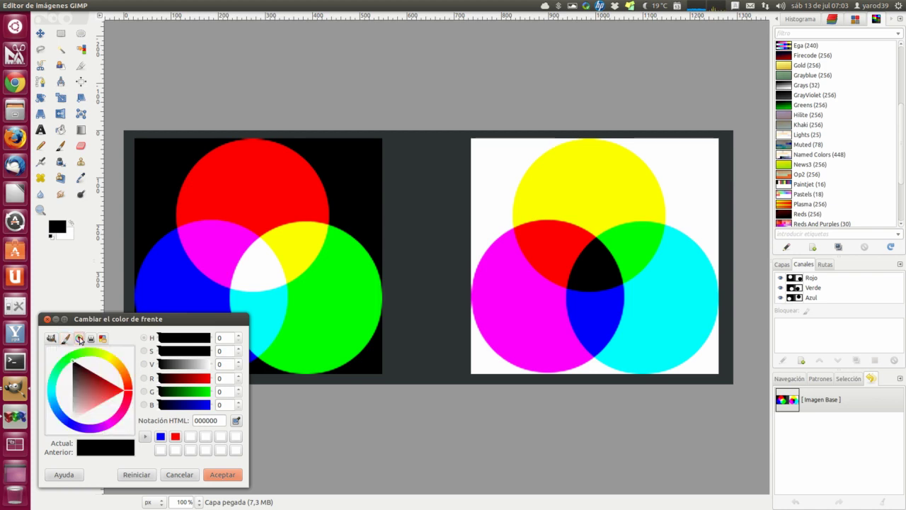
{"action": "left_click", "coordinate": [91, 339]}
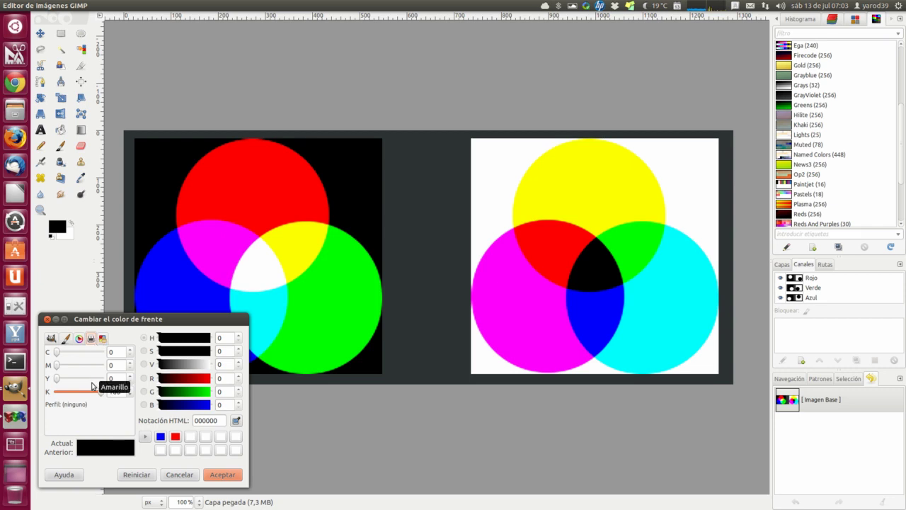
Sample the yellow CMY circle, giving Y 100 and hex ffff00.
{"action": "left_click", "coordinate": [238, 421]}
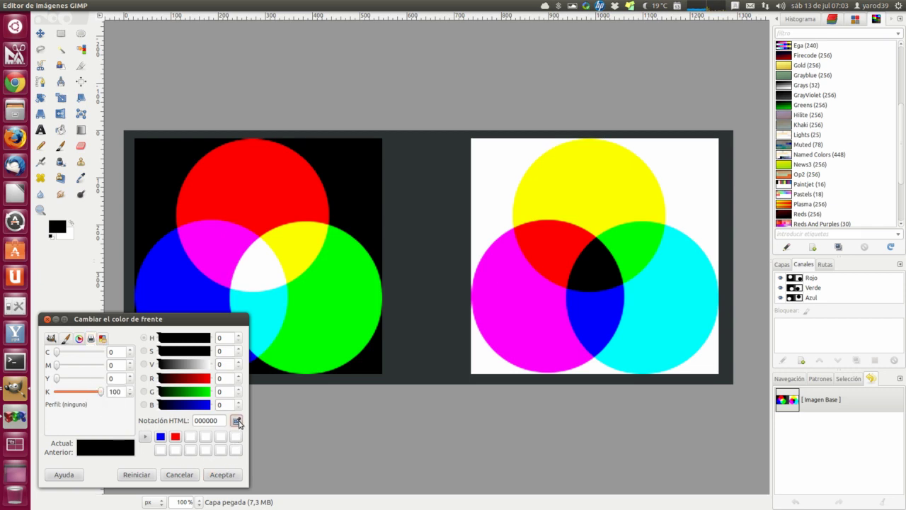
{"action": "left_click", "coordinate": [605, 172]}
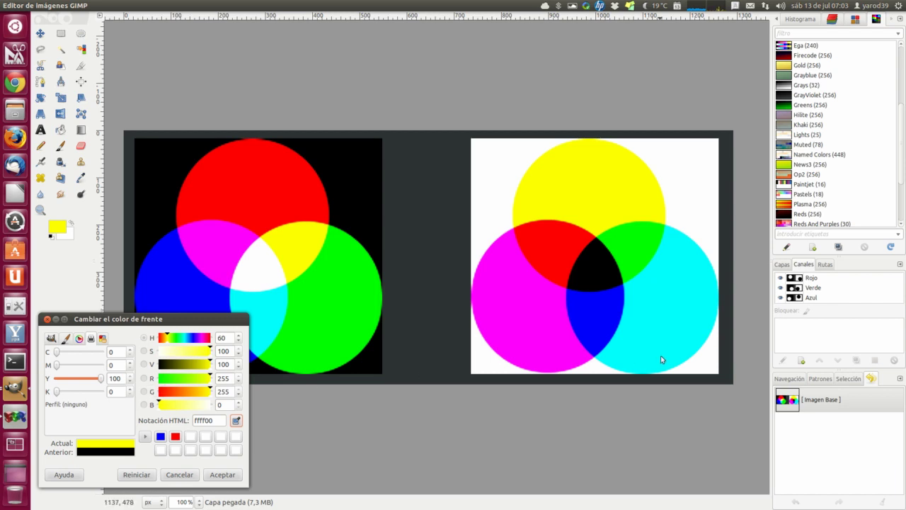
{"action": "left_click", "coordinate": [237, 421]}
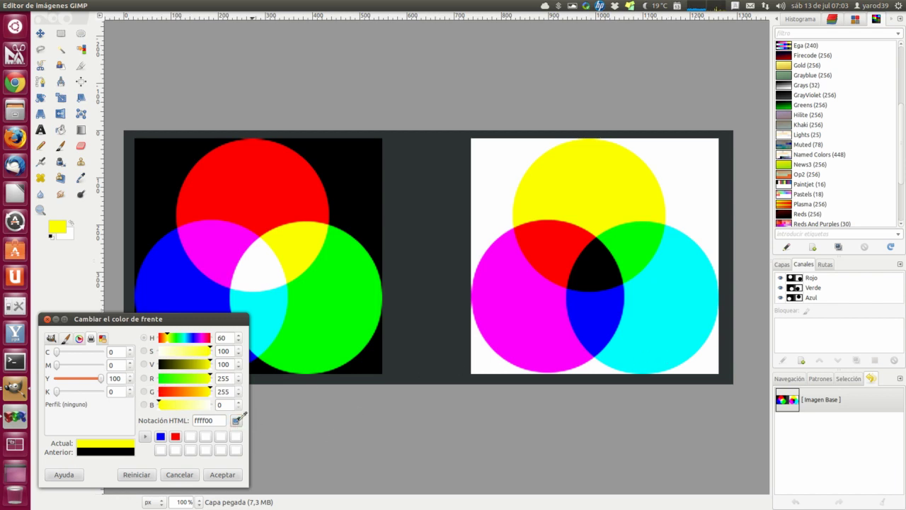
Sample magenta ff00ff from the magenta circle and cancel the colour balance dialog.
{"action": "left_click", "coordinate": [523, 300]}
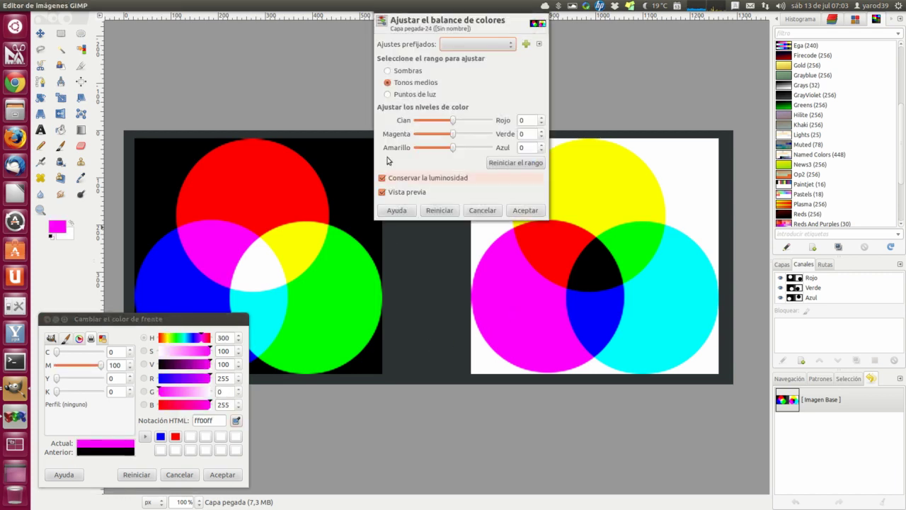
{"action": "left_click", "coordinate": [480, 211]}
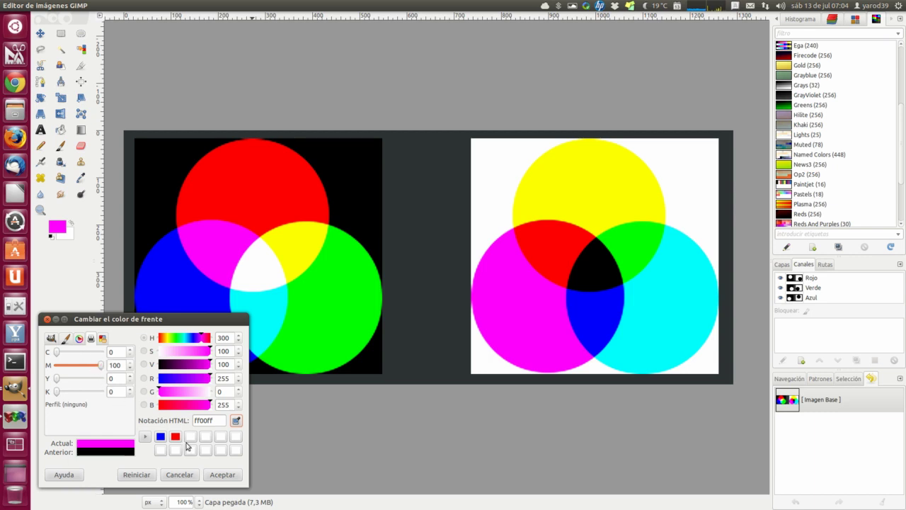
Eyedrop cyan, then black (000000) from the CMY circles' centre as the foreground colour.
{"action": "left_click", "coordinate": [236, 421]}
{"action": "left_click", "coordinate": [652, 296]}
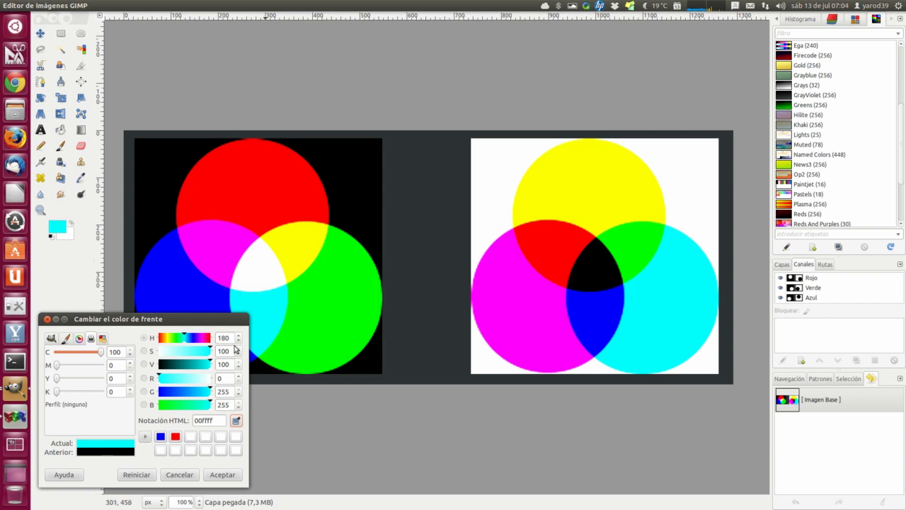
{"action": "left_click", "coordinate": [237, 421]}
{"action": "left_click", "coordinate": [596, 264]}
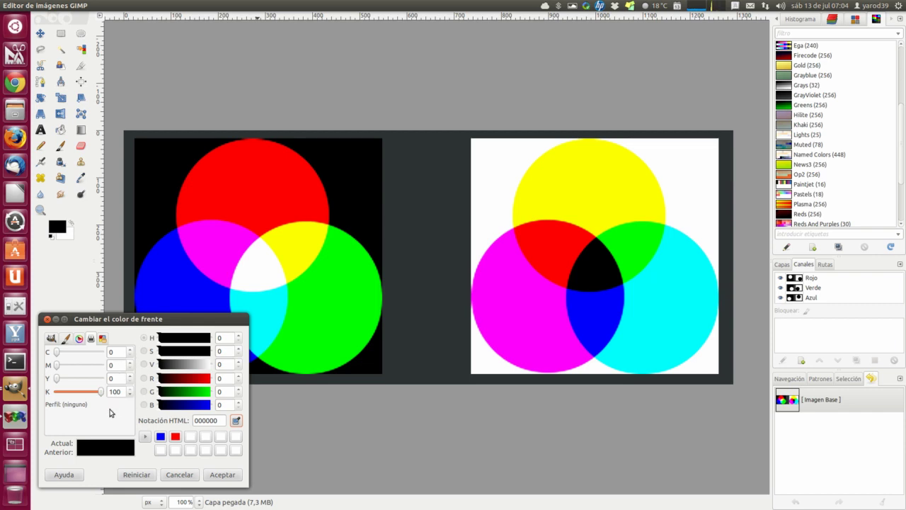
{"action": "left_click", "coordinate": [51, 340]}
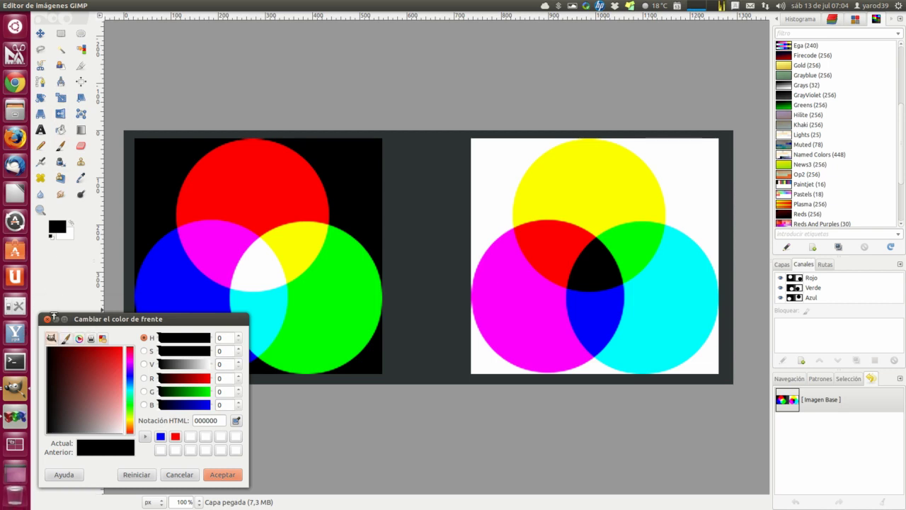
Close the foreground colour dialog keeping black, then bring it back up.
{"action": "left_click", "coordinate": [47, 319]}
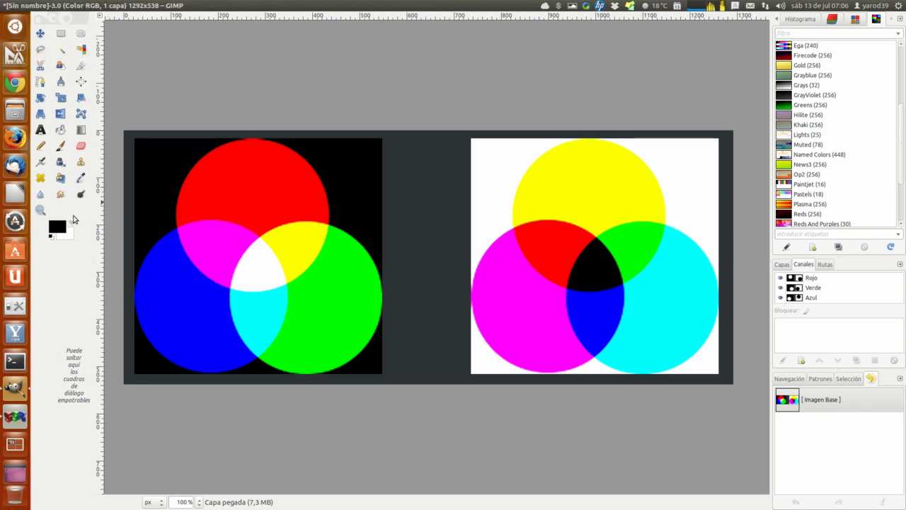
{"action": "left_click", "coordinate": [60, 228]}
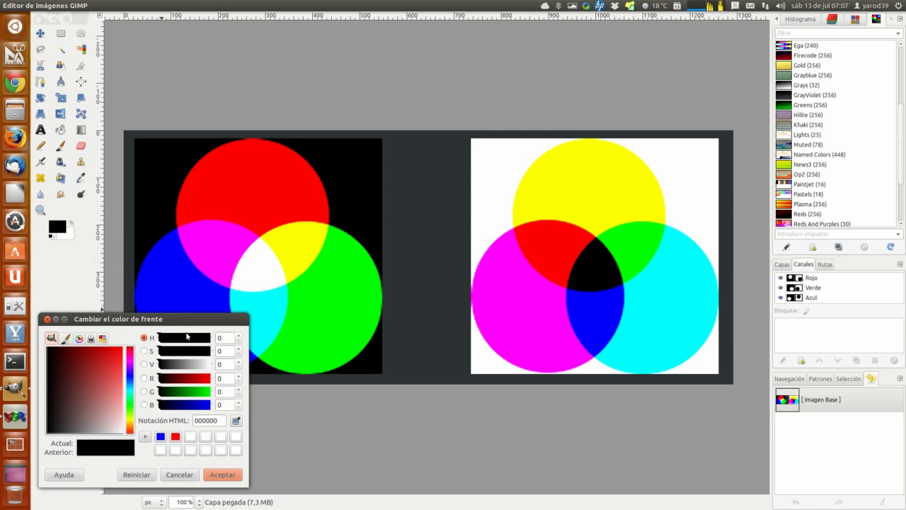
Try greys at brightness 59 and 22, then eyedrop white from the CMY image background.
{"action": "left_click", "coordinate": [190, 365]}
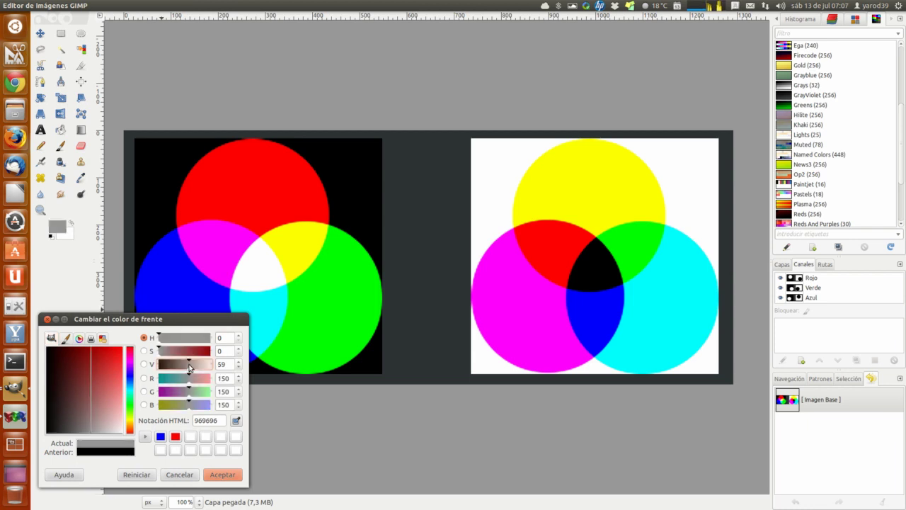
{"action": "left_click", "coordinate": [144, 365]}
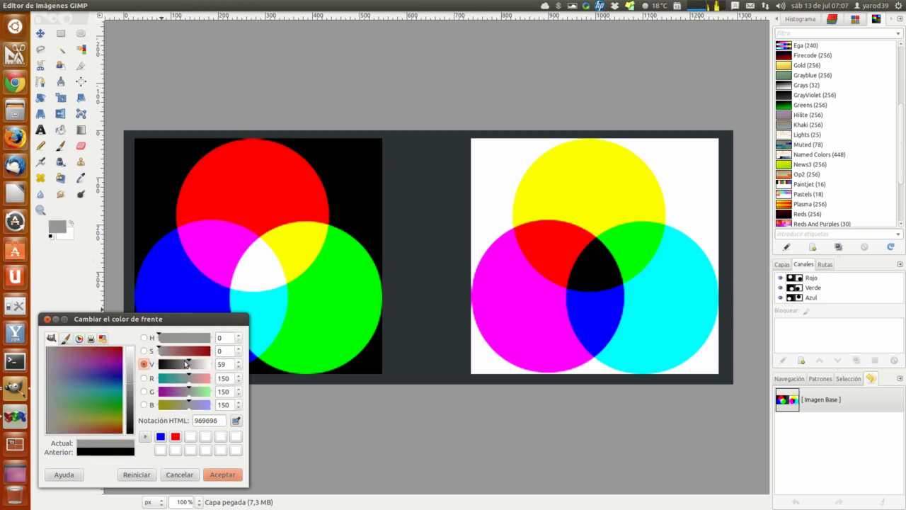
{"action": "left_click_drag", "start_coordinate": [189, 365], "coordinate": [155, 365]}
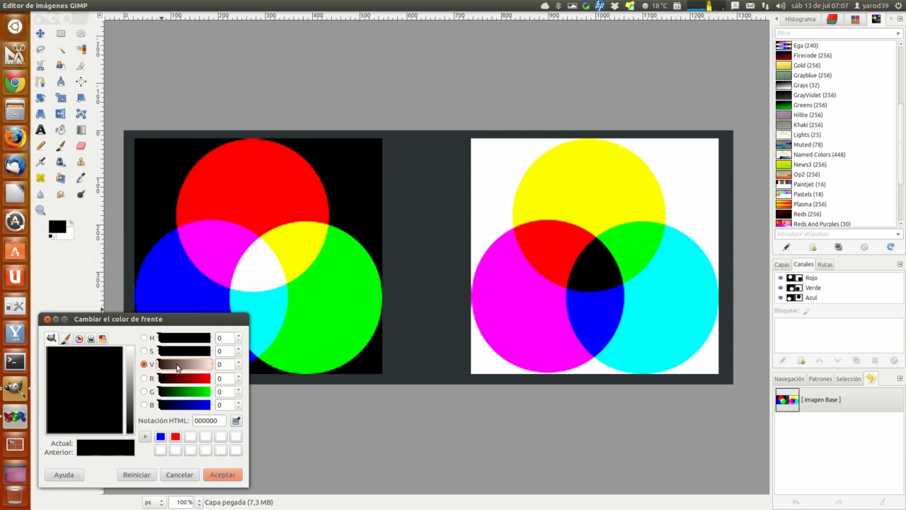
{"action": "left_click", "coordinate": [235, 421]}
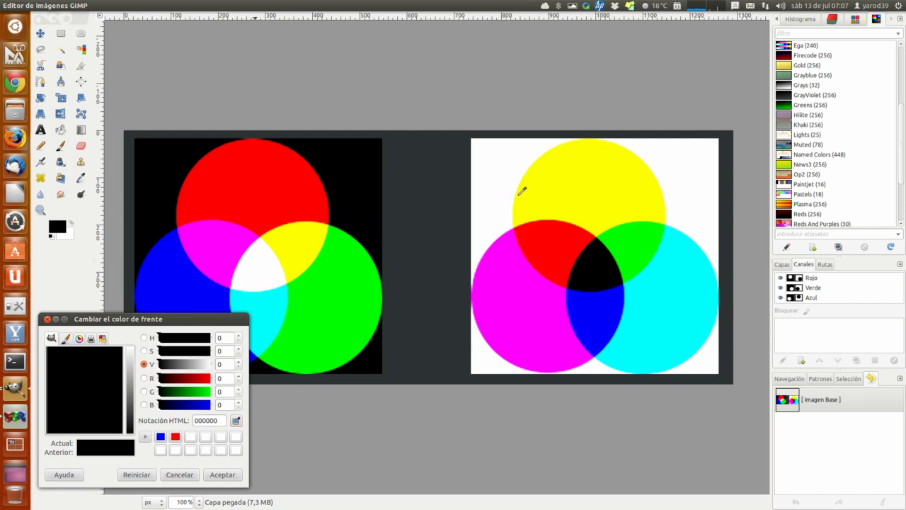
{"action": "left_click", "coordinate": [504, 162]}
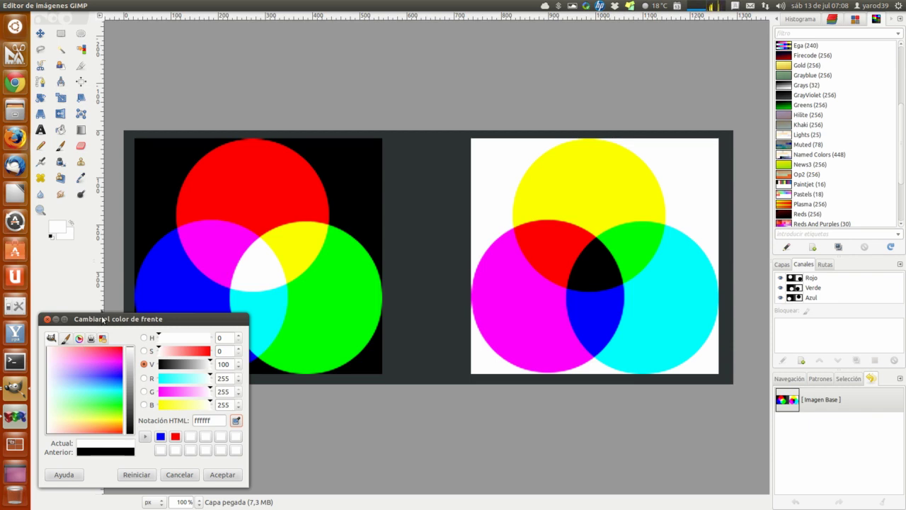
Base the colour area on hue instead of value, keeping white ffffff.
{"action": "left_click", "coordinate": [145, 338]}
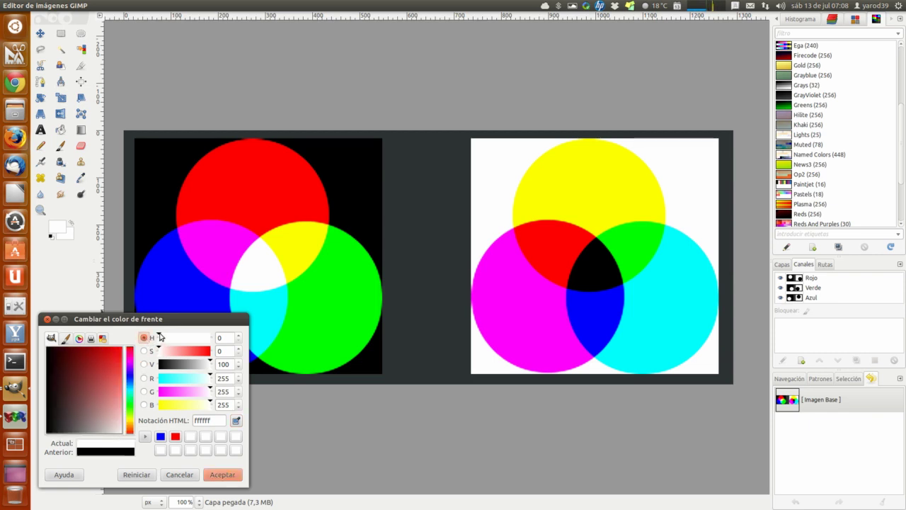
Sweep the hue to 43 and browse the hue square, wheel, CMYK and palette selectors.
{"action": "left_click", "coordinate": [160, 338]}
{"action": "left_click_drag", "start_coordinate": [161, 338], "coordinate": [155, 337]}
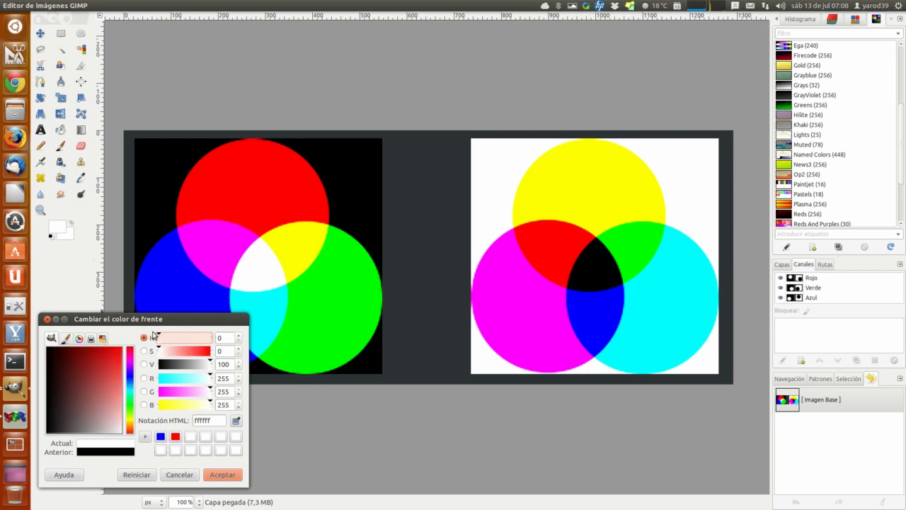
{"action": "left_click", "coordinate": [65, 338]}
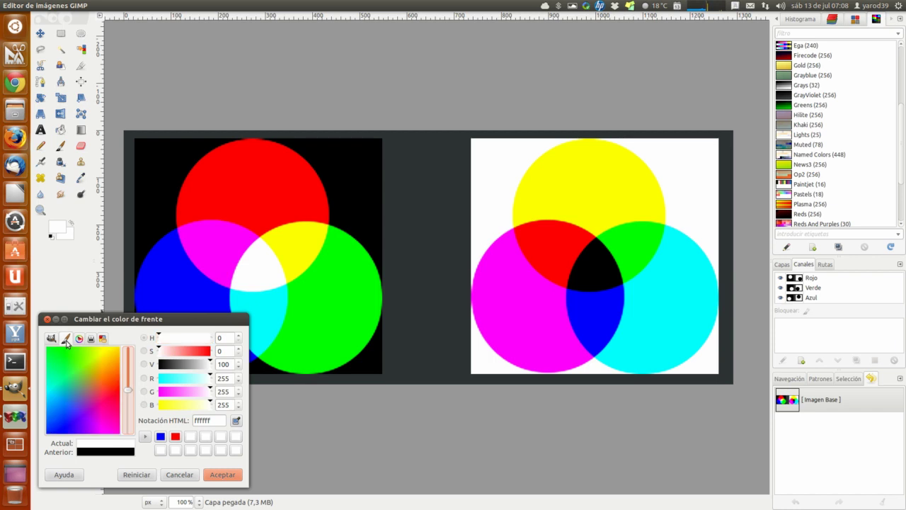
{"action": "left_click", "coordinate": [80, 338]}
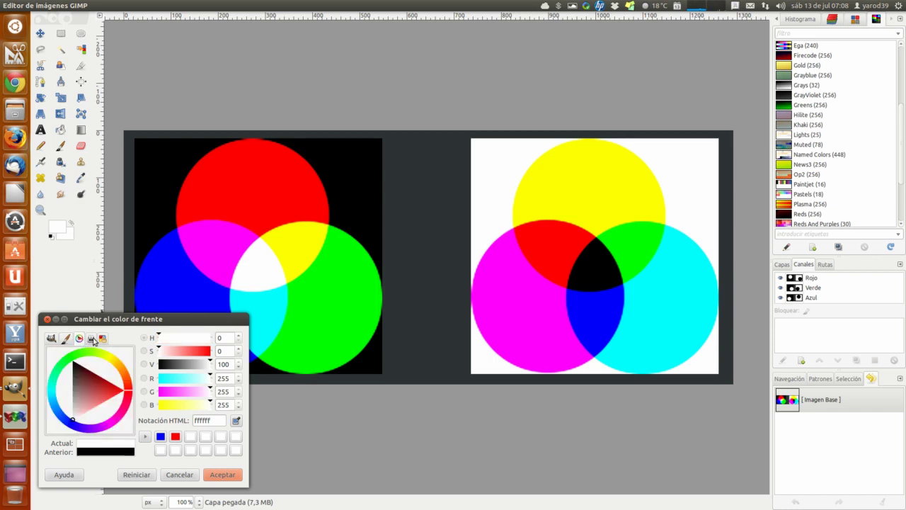
{"action": "left_click", "coordinate": [92, 339]}
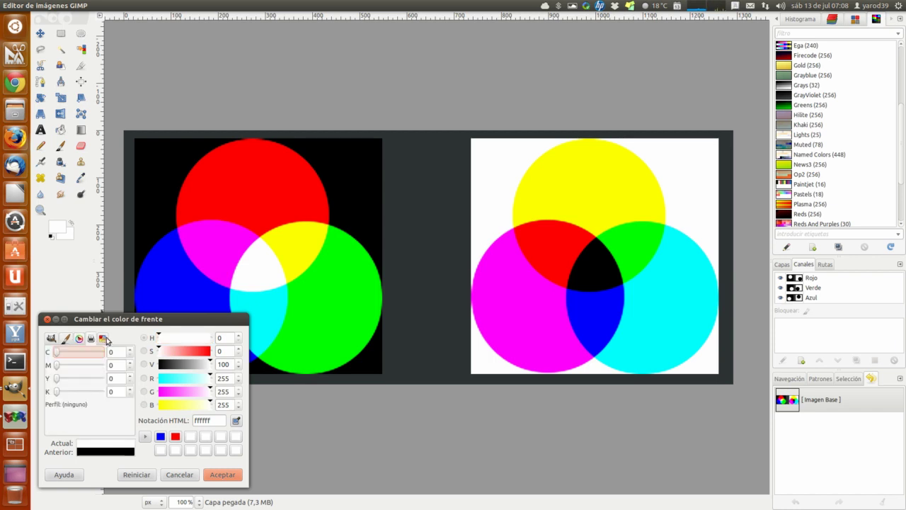
{"action": "left_click", "coordinate": [104, 339]}
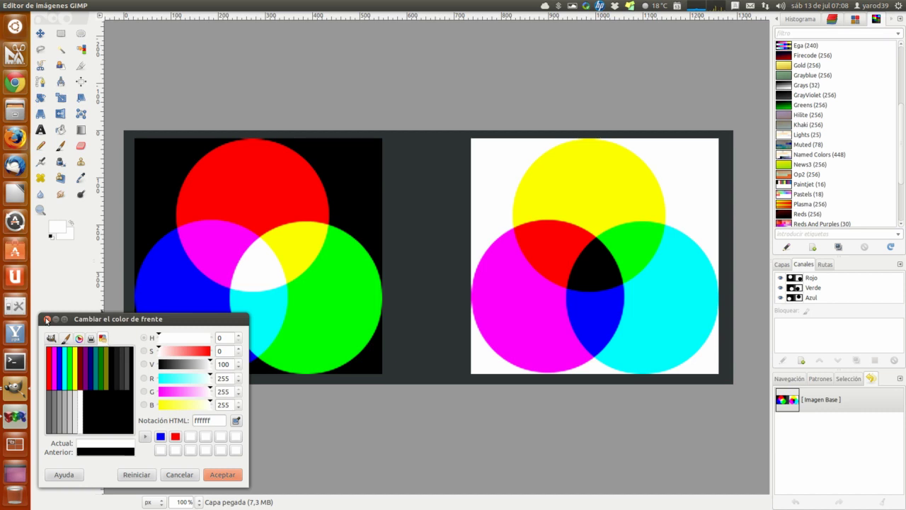
Close the colour dialog discarding white, and show the Value histogram in the dock.
{"action": "left_click", "coordinate": [48, 319]}
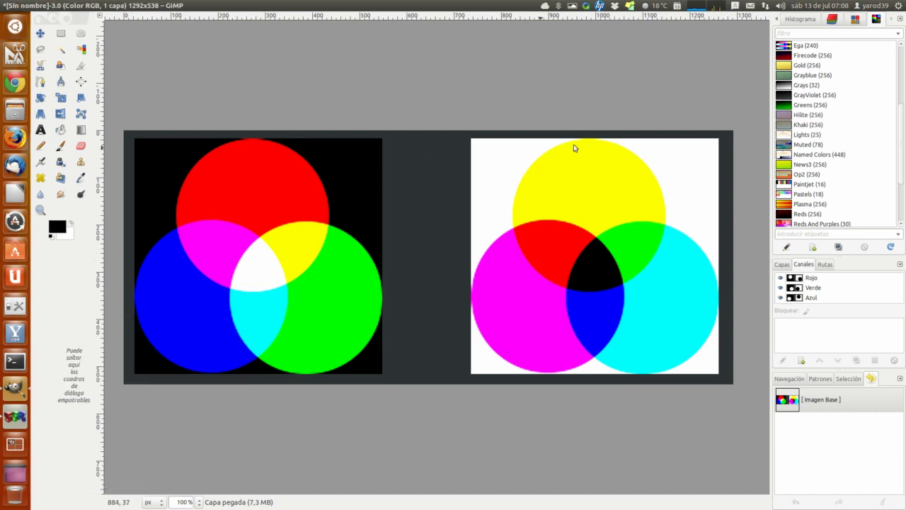
{"action": "left_click", "coordinate": [858, 20]}
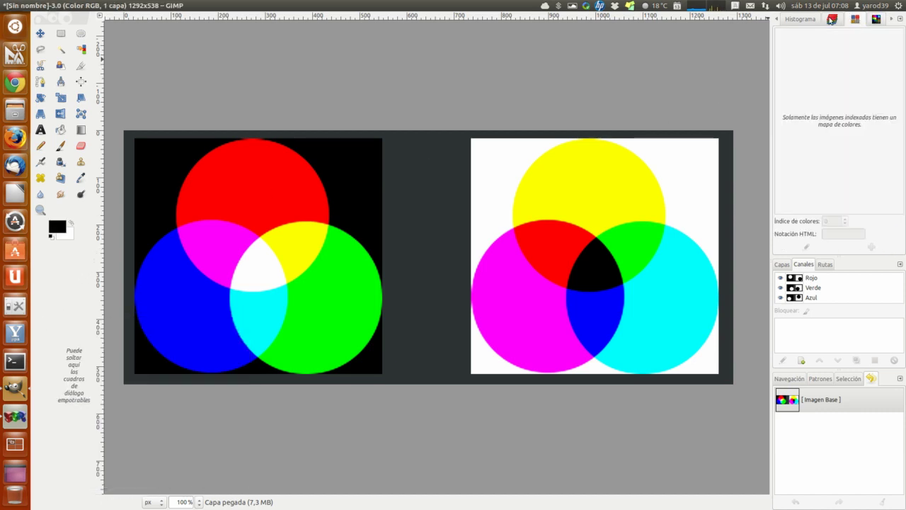
{"action": "left_click", "coordinate": [832, 20]}
{"action": "left_click", "coordinate": [792, 19]}
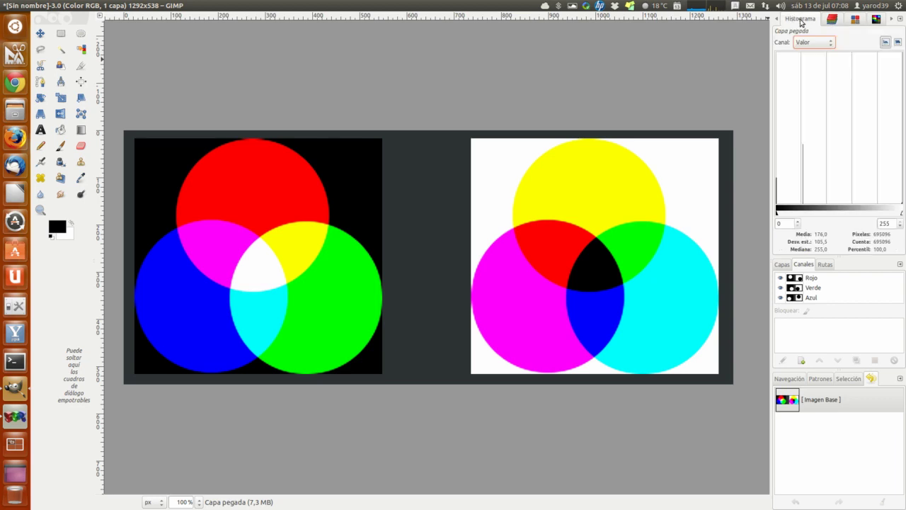
Hide the channel list's button bar and show the Layers panel with 'Capa pegada'.
{"action": "left_click", "coordinate": [893, 20]}
{"action": "left_click", "coordinate": [893, 20]}
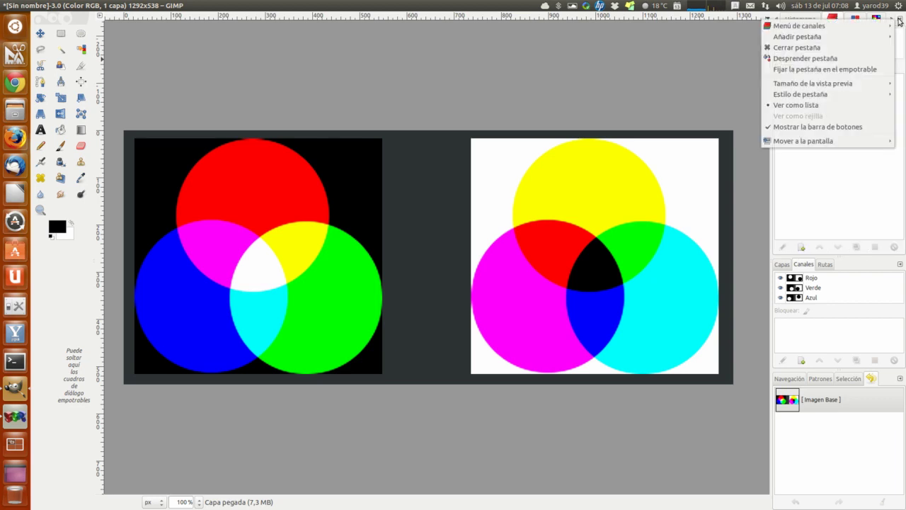
{"action": "mouse_move", "coordinate": [814, 25]}
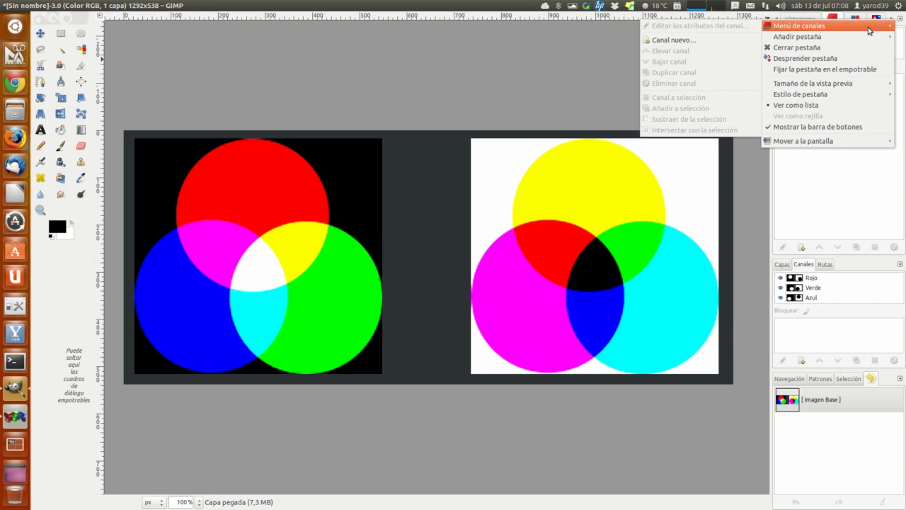
{"action": "left_click", "coordinate": [855, 125]}
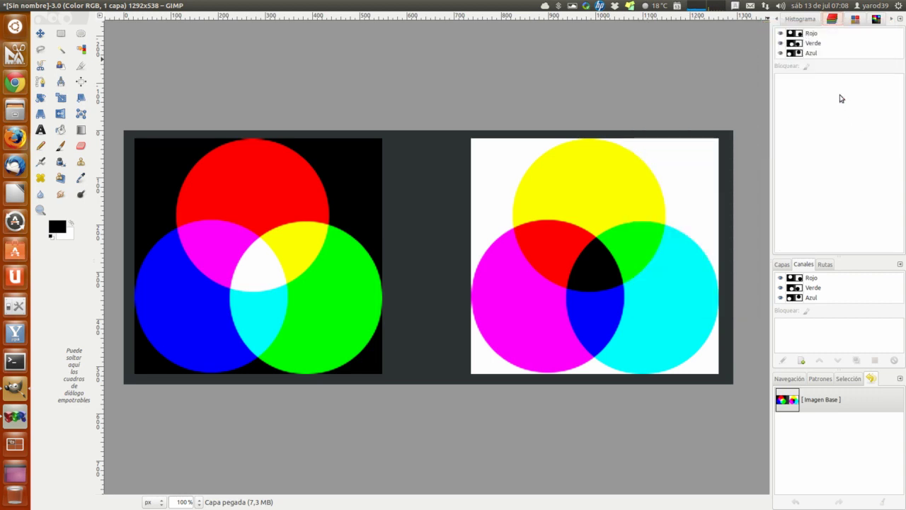
{"action": "left_click", "coordinate": [782, 265]}
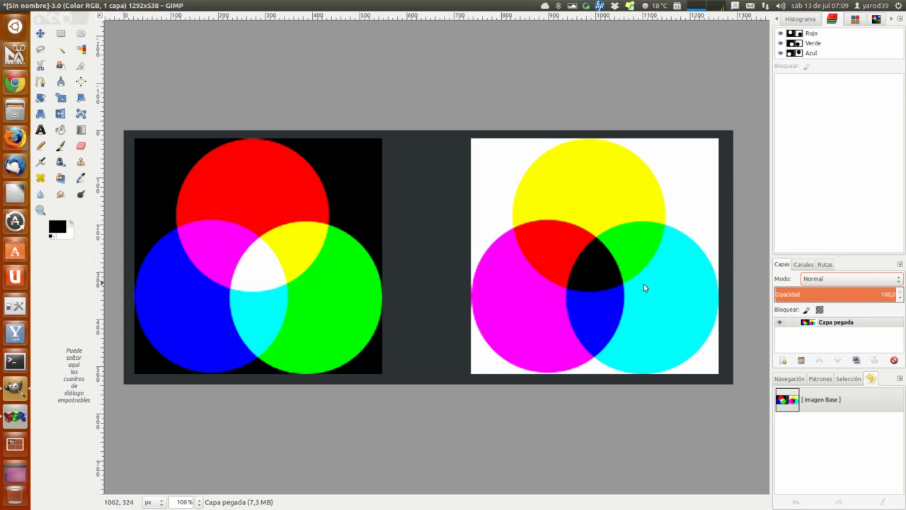
{"action": "left_click", "coordinate": [834, 279]}
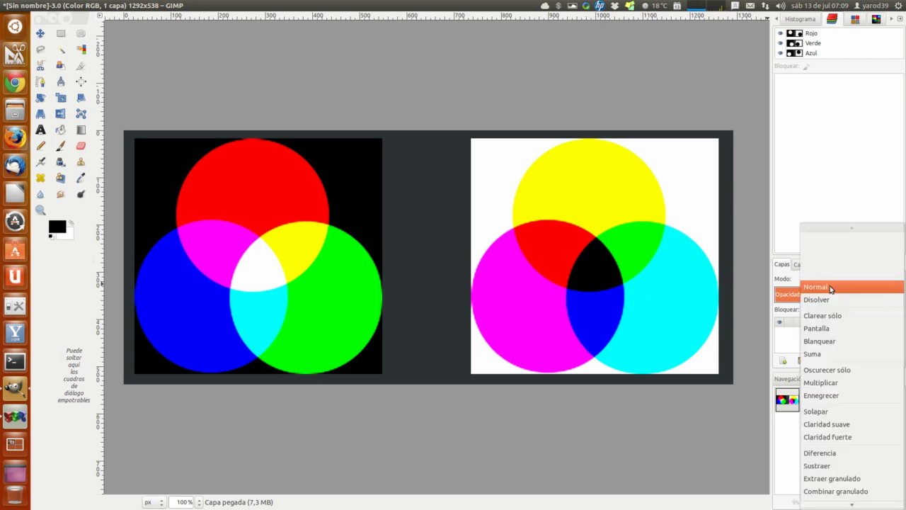
{"action": "left_click", "coordinate": [829, 289]}
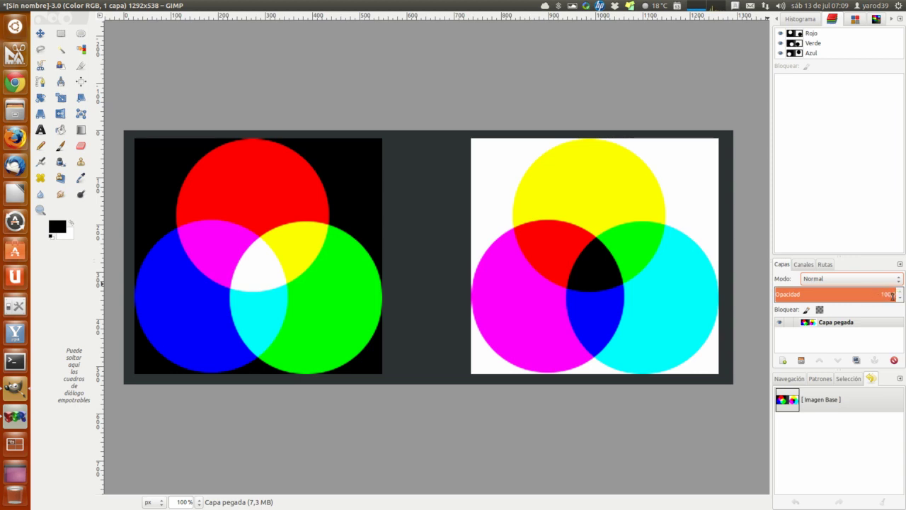
{"action": "left_click", "coordinate": [854, 295]}
{"action": "left_click_drag", "start_coordinate": [854, 295], "coordinate": [762, 301]}
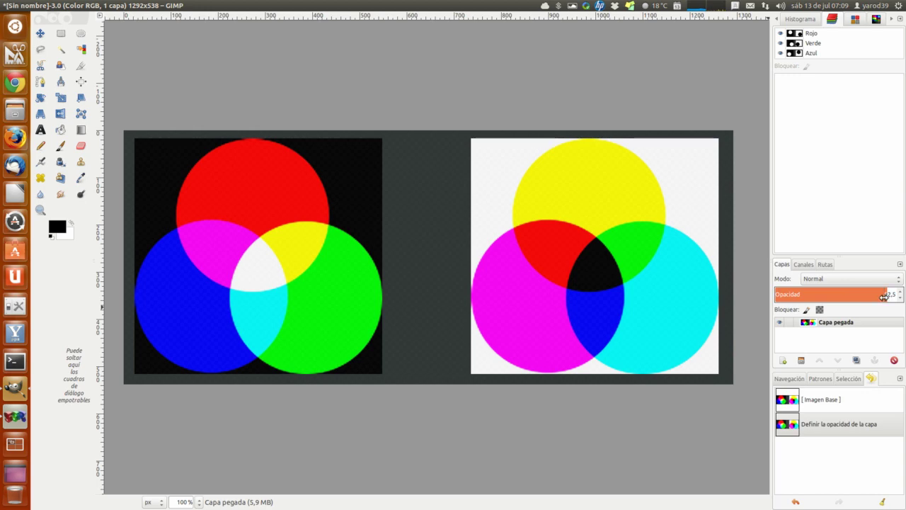
{"action": "mouse_move", "coordinate": [883, 297]}
{"action": "left_mouse_down"}
{"action": "mouse_move", "coordinate": [780, 294]}
{"action": "mouse_move", "coordinate": [838, 294]}
{"action": "left_mouse_up"}
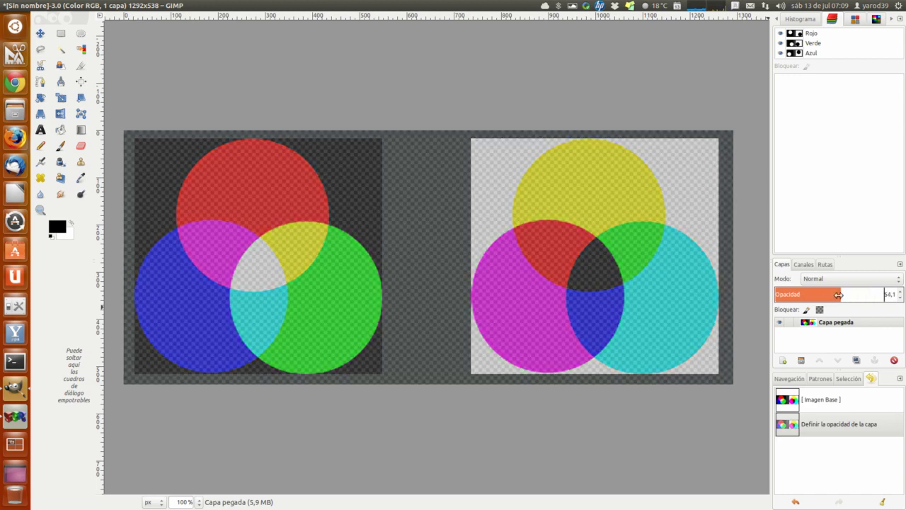
{"action": "left_click_drag", "start_coordinate": [838, 295], "coordinate": [794, 291]}
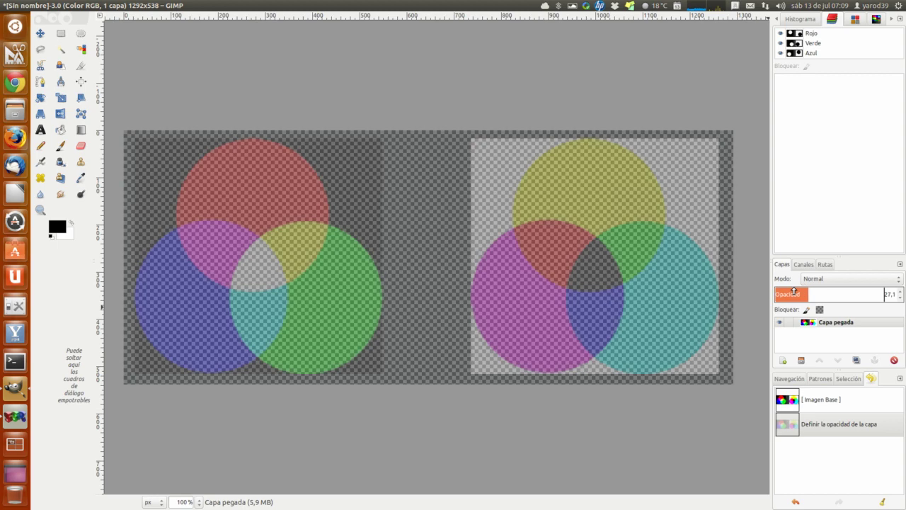
{"action": "left_click_drag", "start_coordinate": [794, 291], "coordinate": [802, 299]}
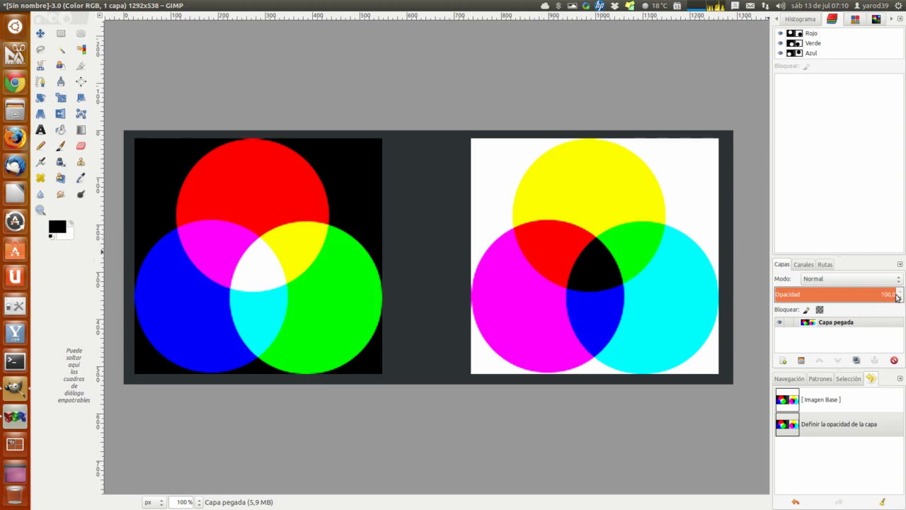
{"action": "mouse_move", "coordinate": [859, 300]}
{"action": "left_mouse_down"}
{"action": "mouse_move", "coordinate": [824, 297]}
{"action": "mouse_move", "coordinate": [821, 305]}
{"action": "left_mouse_up"}
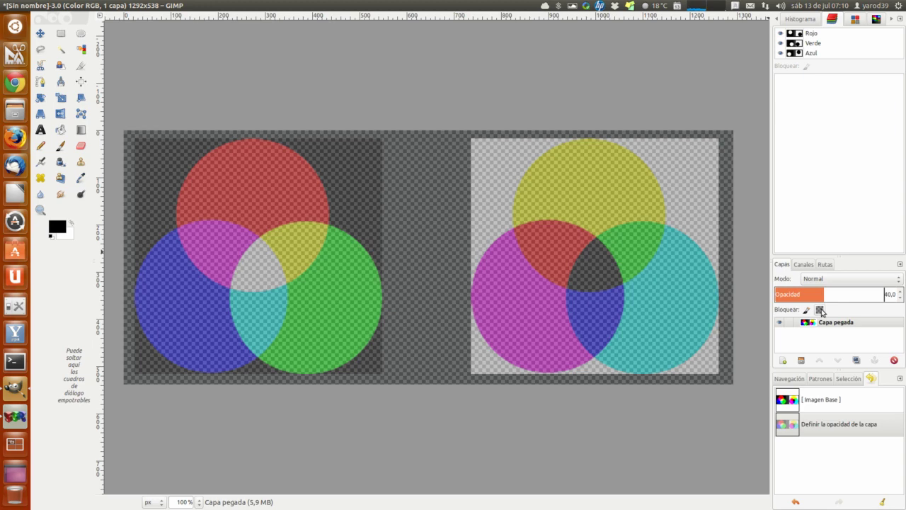
{"action": "left_click_drag", "start_coordinate": [825, 296], "coordinate": [832, 296]}
{"action": "scroll", "coordinate": [832, 296], "scroll_direction": "up", "scroll_amount": 5}
{"action": "scroll", "coordinate": [833, 296], "scroll_direction": "up", "scroll_amount": 5}
{"action": "scroll", "coordinate": [833, 296], "scroll_direction": "up", "scroll_amount": 5}
{"action": "scroll", "coordinate": [832, 296], "scroll_direction": "up", "scroll_amount": 6}
{"action": "scroll", "coordinate": [833, 296], "scroll_direction": "up", "scroll_amount": 5}
{"action": "scroll", "coordinate": [833, 296], "scroll_direction": "up", "scroll_amount": 5}
{"action": "scroll", "coordinate": [833, 296], "scroll_direction": "up", "scroll_amount": 3}
{"action": "scroll", "coordinate": [832, 296], "scroll_direction": "up", "scroll_amount": 7}
{"action": "scroll", "coordinate": [833, 296], "scroll_direction": "up", "scroll_amount": 5}
{"action": "scroll", "coordinate": [831, 297], "scroll_direction": "up", "scroll_amount": 3}
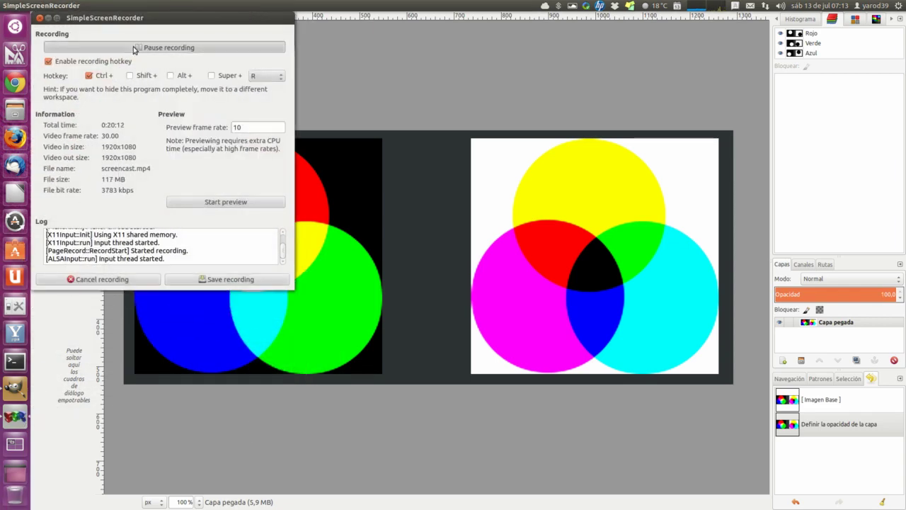
Minimise SimpleScreenRecorder and widen GIMP's right-hand dock.
{"action": "left_click", "coordinate": [48, 18]}
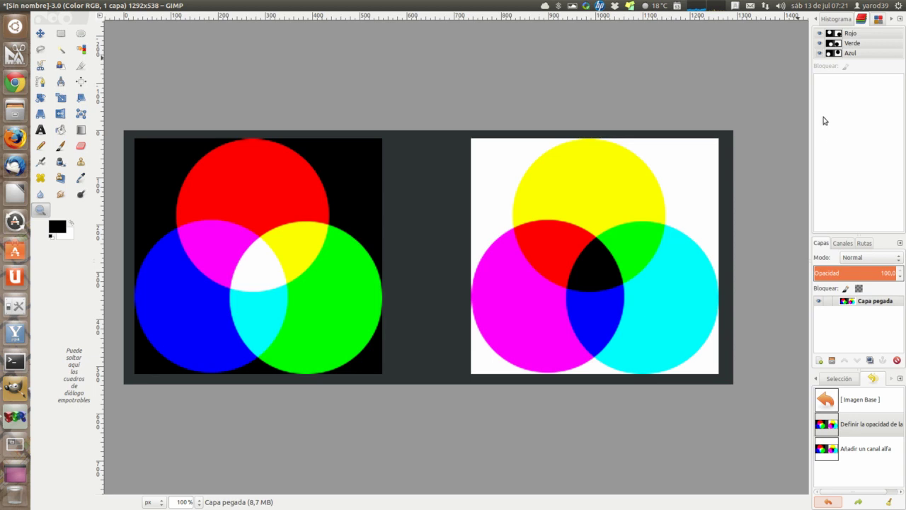
{"action": "left_click_drag", "start_coordinate": [812, 148], "coordinate": [771, 159]}
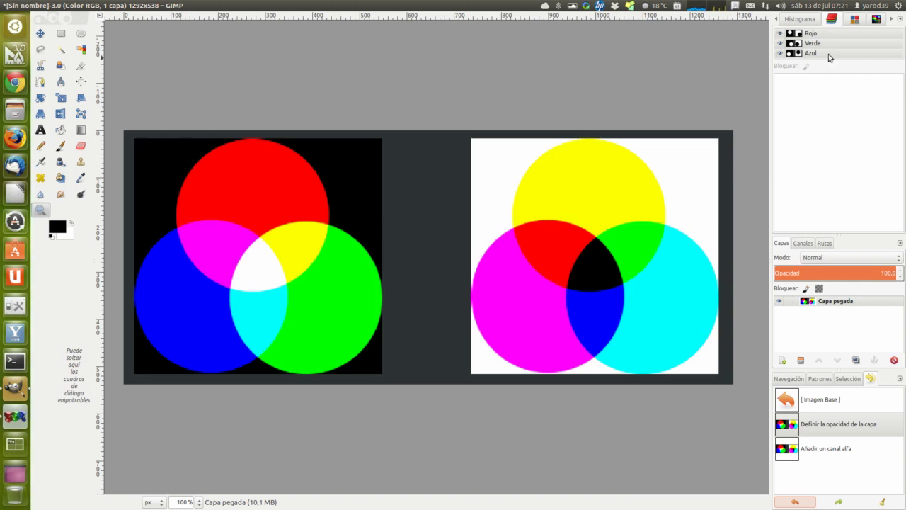
{"action": "mouse_move", "coordinate": [191, 6]}
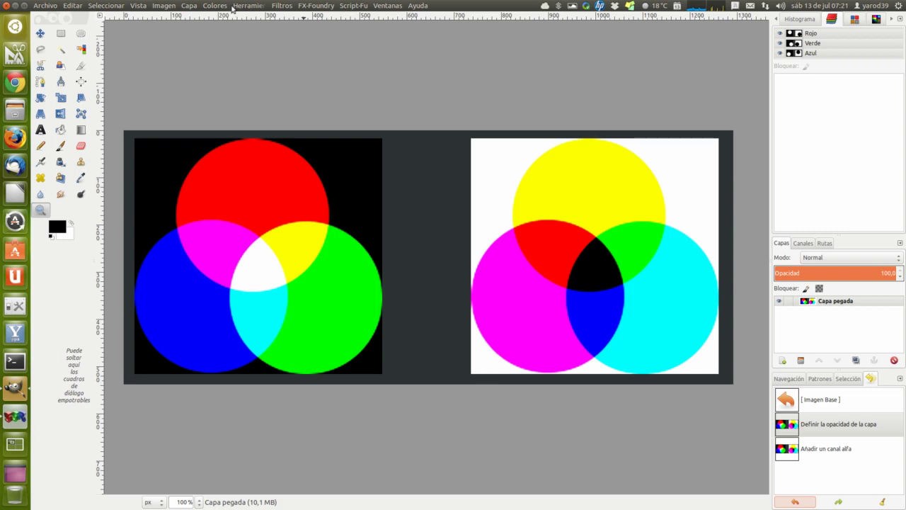
Add an alpha channel via Capa > Transparencia > Añadir canal alfa.
{"action": "left_click", "coordinate": [189, 6]}
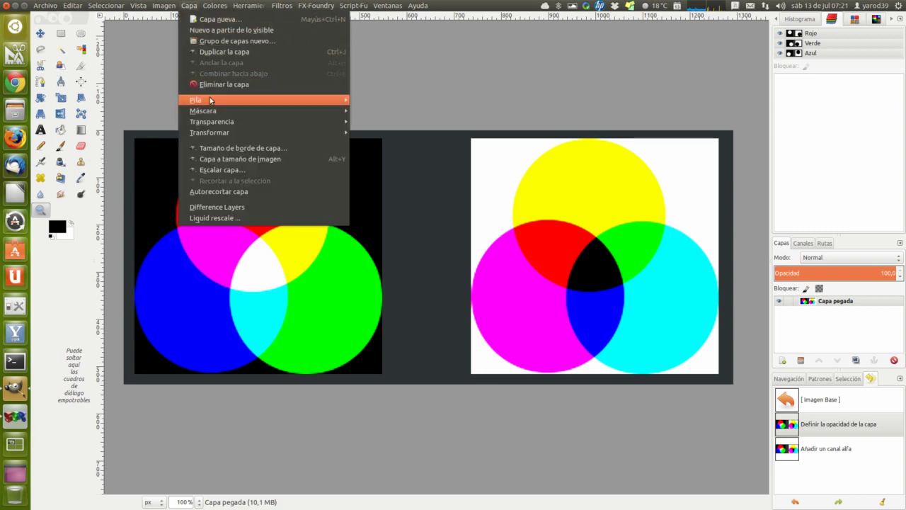
{"action": "mouse_move", "coordinate": [211, 122]}
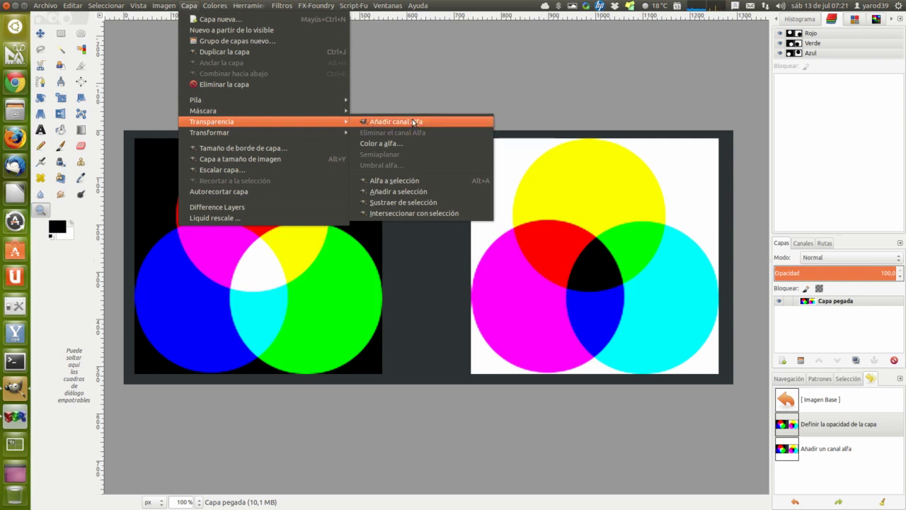
{"action": "left_click", "coordinate": [413, 122]}
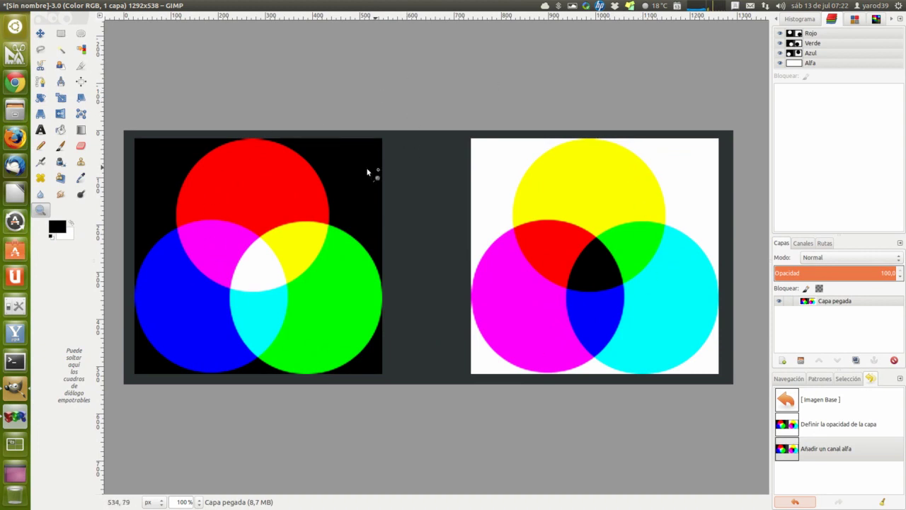
Hide and reshow the red channel, then the green channel.
{"action": "left_click", "coordinate": [40, 34]}
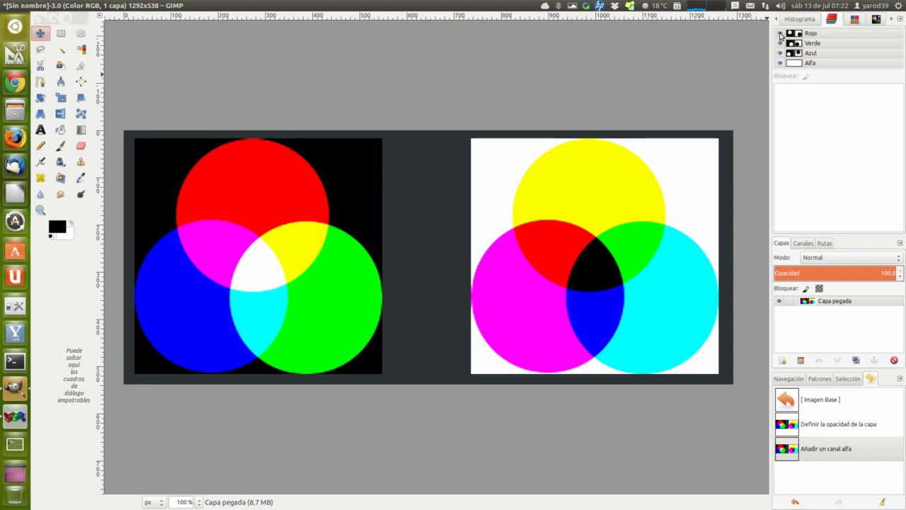
{"action": "left_click", "coordinate": [781, 34]}
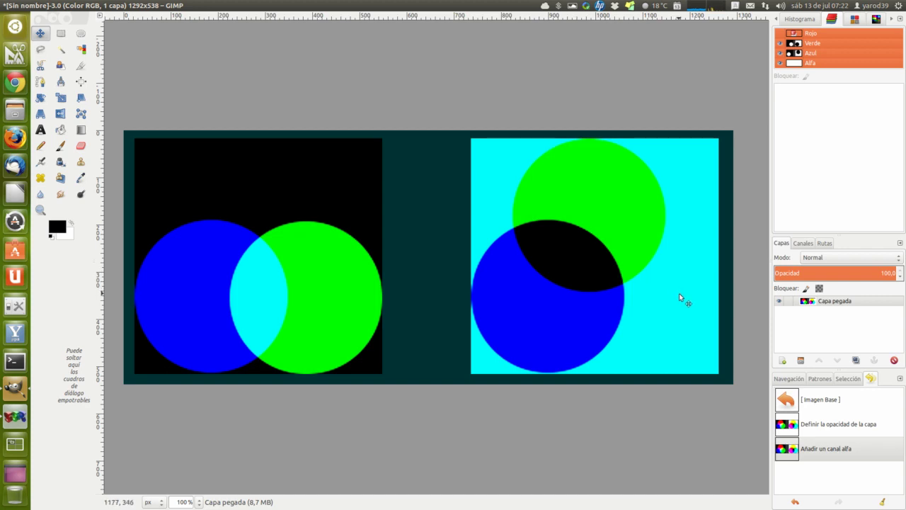
{"action": "left_click", "coordinate": [780, 33]}
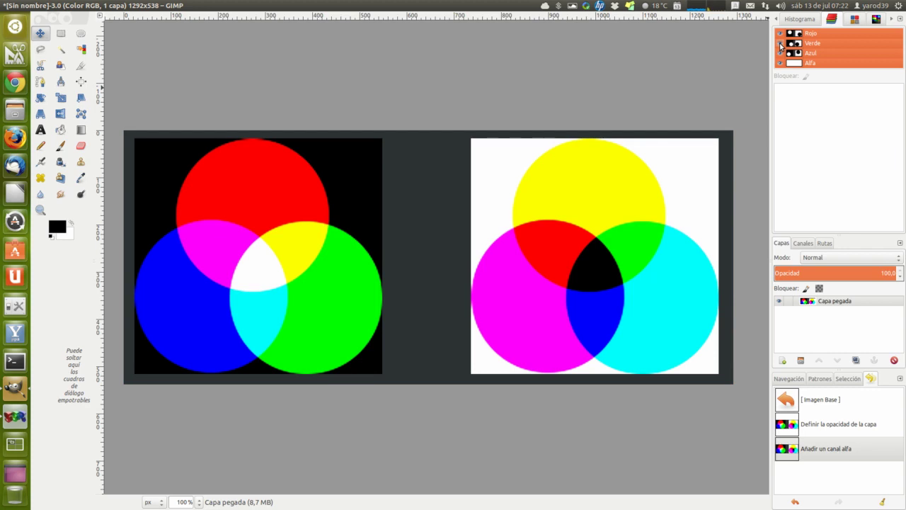
{"action": "left_click", "coordinate": [780, 43]}
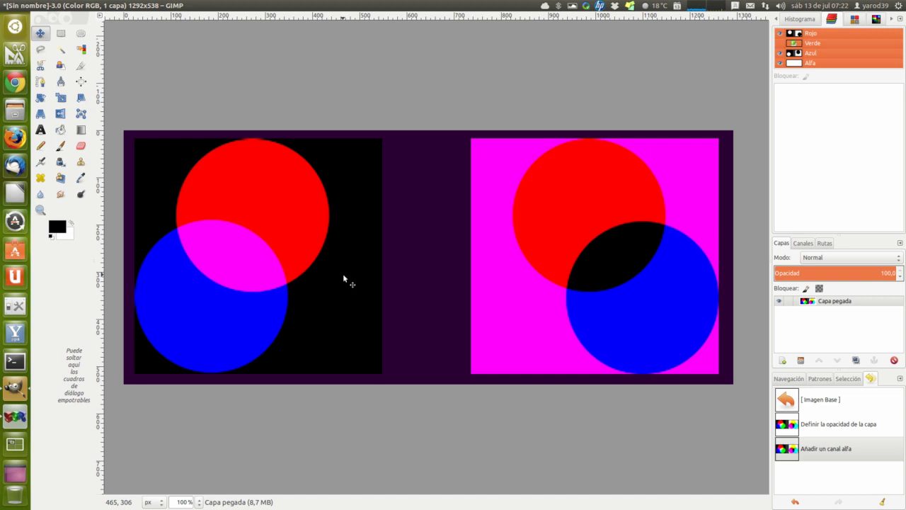
{"action": "left_click", "coordinate": [780, 43]}
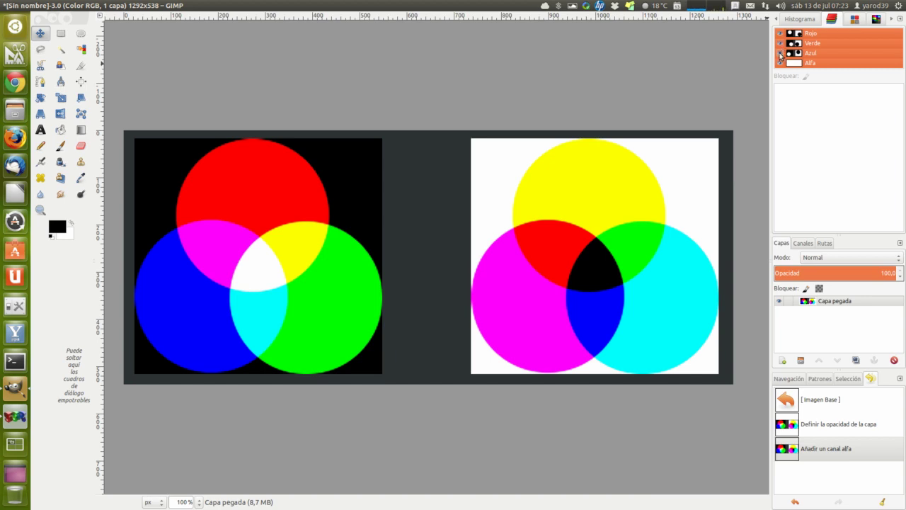
Hide and reshow the blue channel, then view the image as fully transparent via Alfa.
{"action": "left_click", "coordinate": [780, 53]}
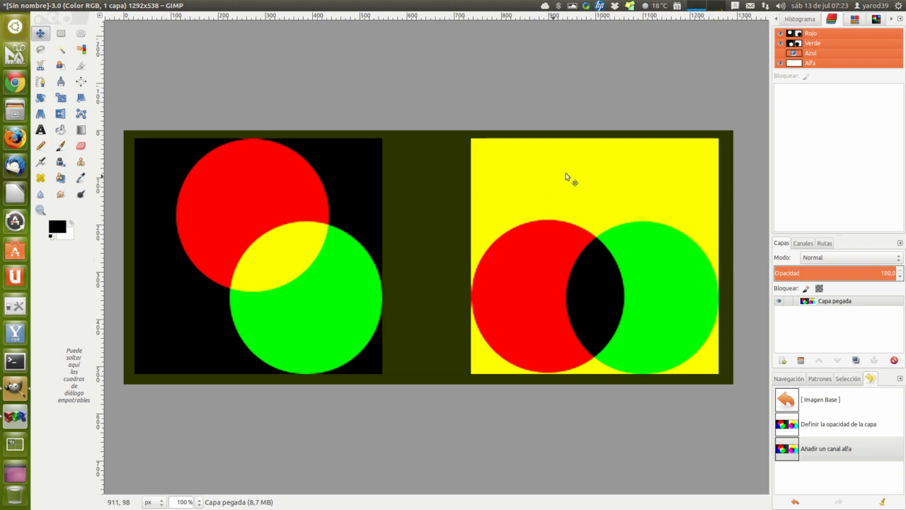
{"action": "left_click", "coordinate": [780, 53]}
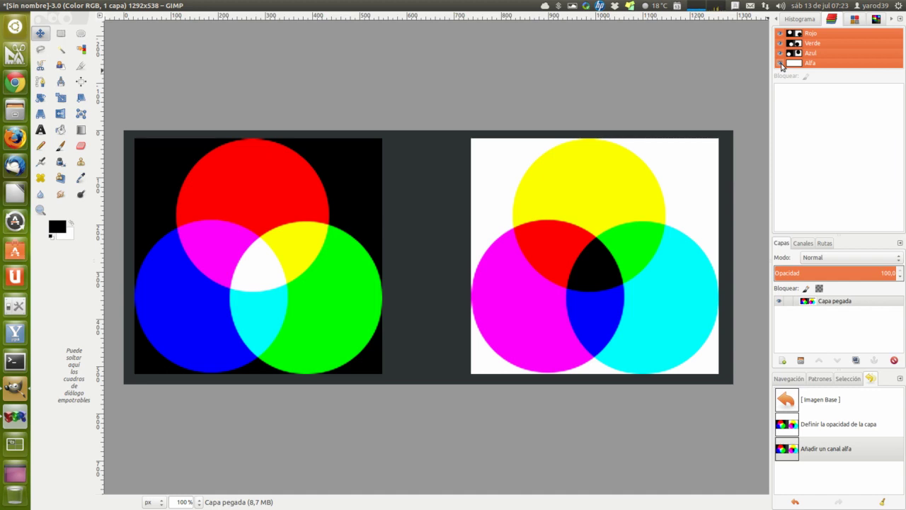
{"action": "left_click", "coordinate": [780, 63]}
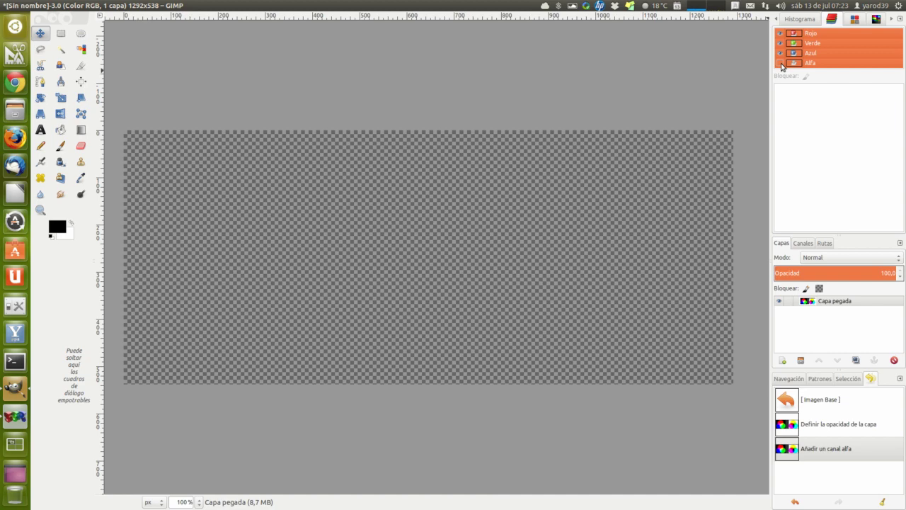
Restore the colour circles and leave only the Alfa channel selected.
{"action": "left_click", "coordinate": [781, 64]}
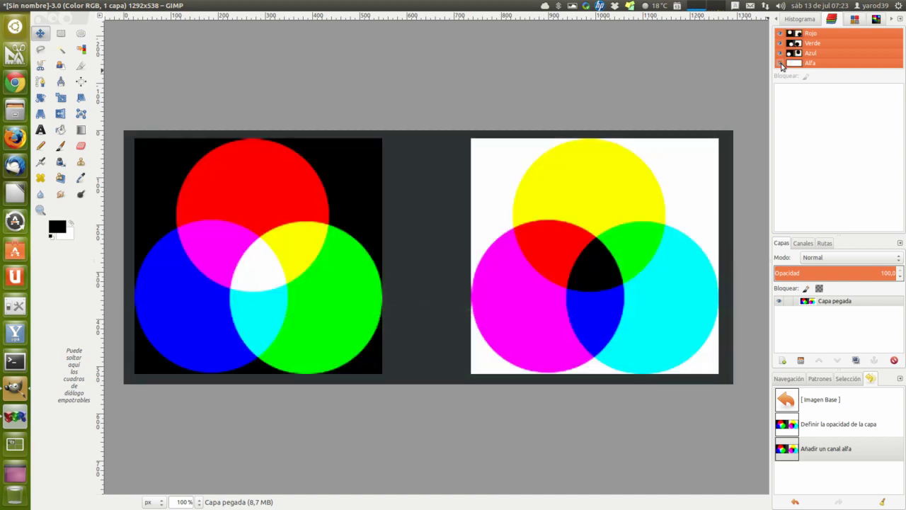
{"action": "left_click", "coordinate": [803, 33]}
{"action": "left_click", "coordinate": [804, 43]}
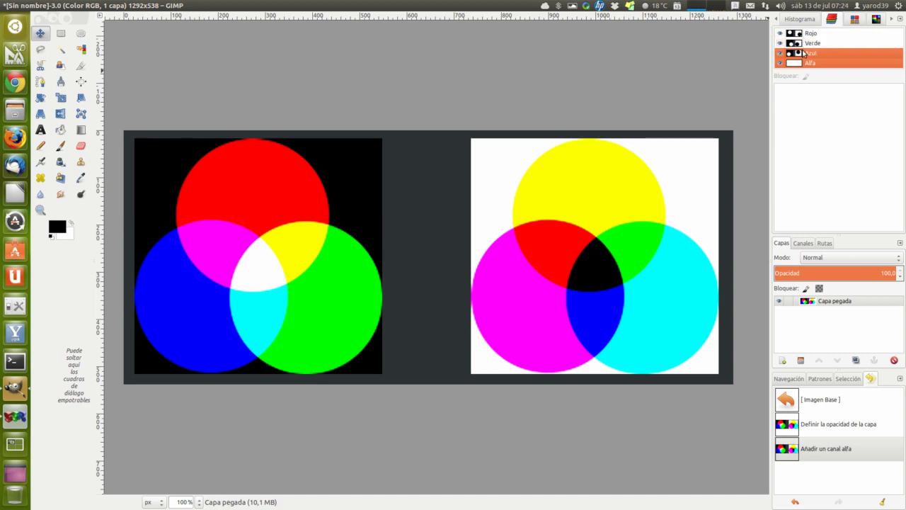
{"action": "left_click", "coordinate": [804, 53]}
{"action": "left_click", "coordinate": [804, 63]}
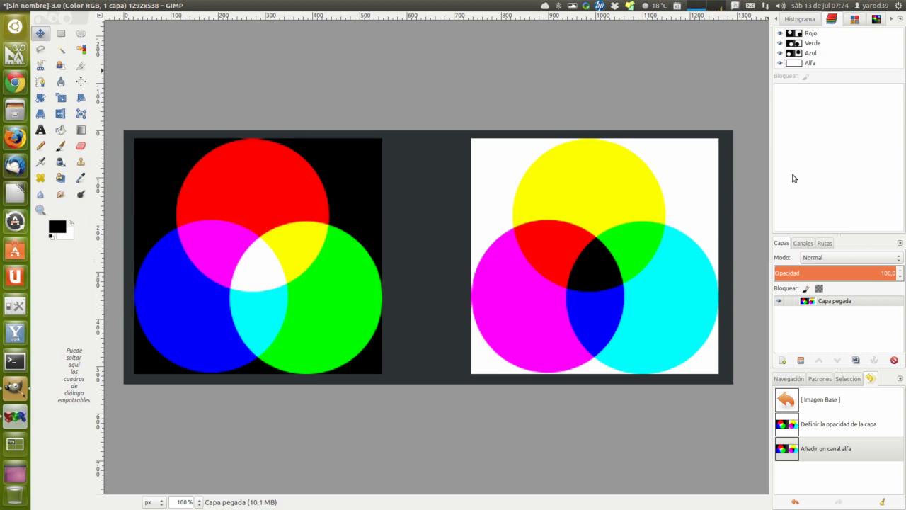
{"action": "left_click", "coordinate": [790, 65]}
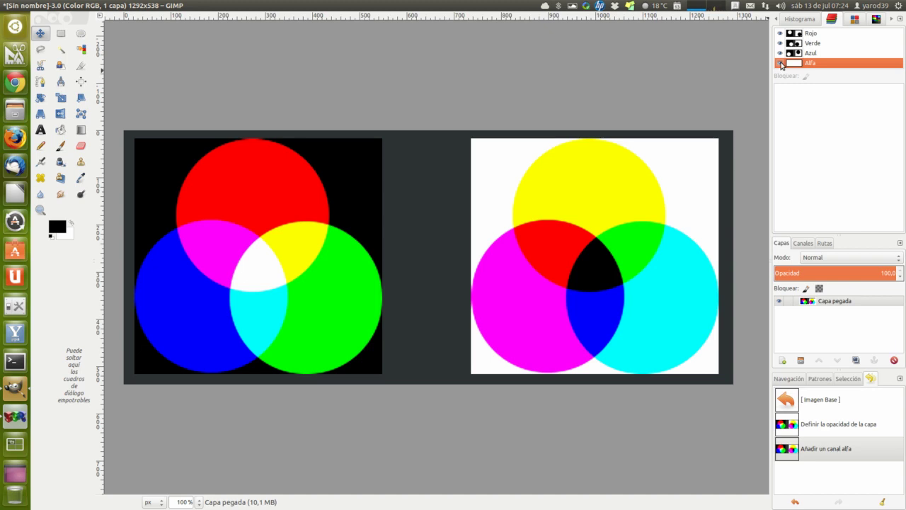
Toggle the Alfa channel's visibility off and on twice.
{"action": "left_click", "coordinate": [782, 65]}
{"action": "left_click", "coordinate": [781, 65]}
{"action": "left_click", "coordinate": [782, 65]}
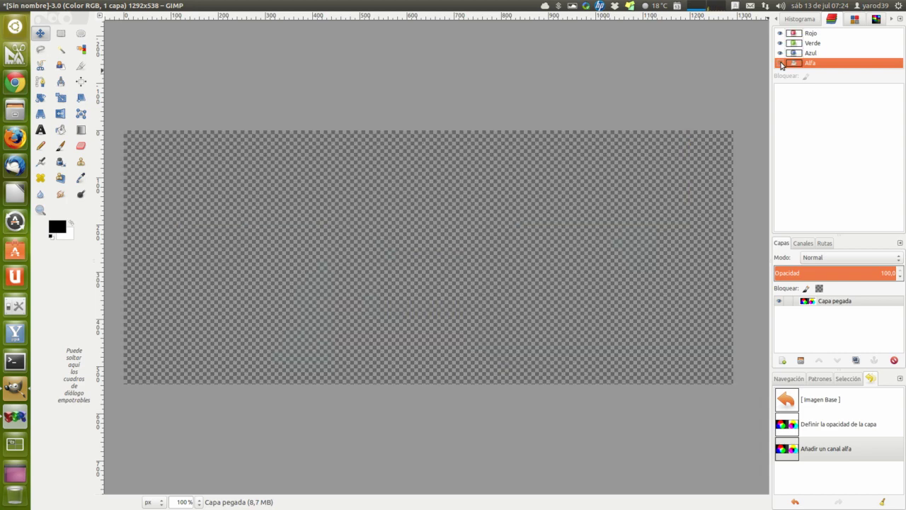
{"action": "left_click", "coordinate": [782, 65]}
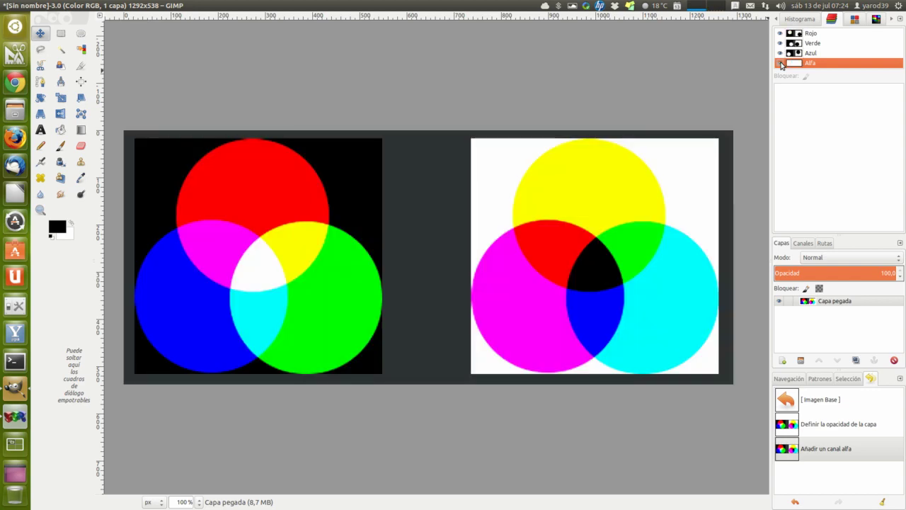
Toggle the blue channel's visibility off and on three times.
{"action": "left_click", "coordinate": [781, 53]}
{"action": "left_click", "coordinate": [781, 53]}
{"action": "left_click", "coordinate": [780, 53]}
{"action": "left_click", "coordinate": [781, 53]}
{"action": "left_click", "coordinate": [780, 53]}
{"action": "left_click", "coordinate": [781, 53]}
{"action": "left_click", "coordinate": [780, 53]}
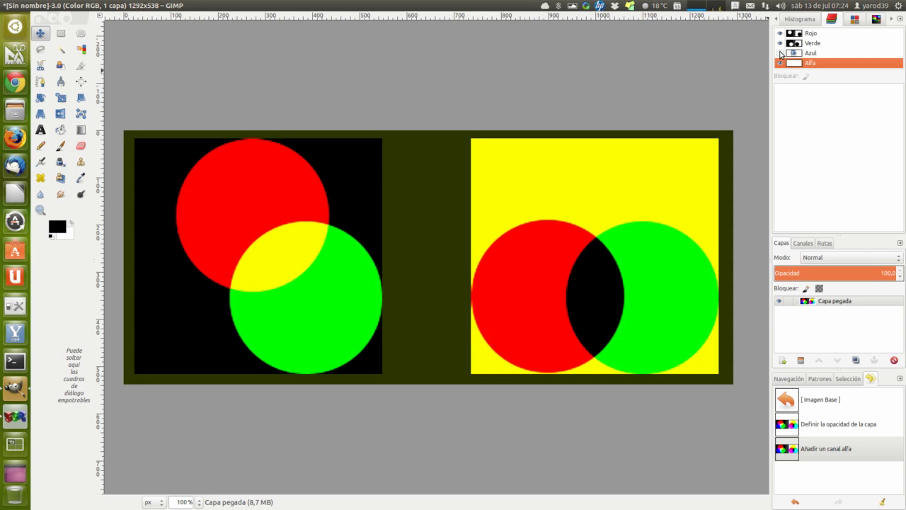
{"action": "left_click", "coordinate": [780, 53]}
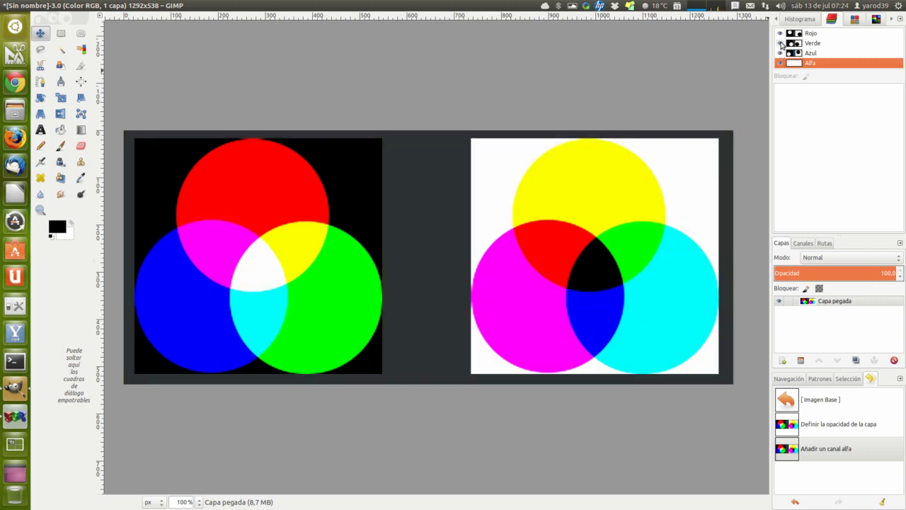
{"action": "left_click", "coordinate": [780, 43]}
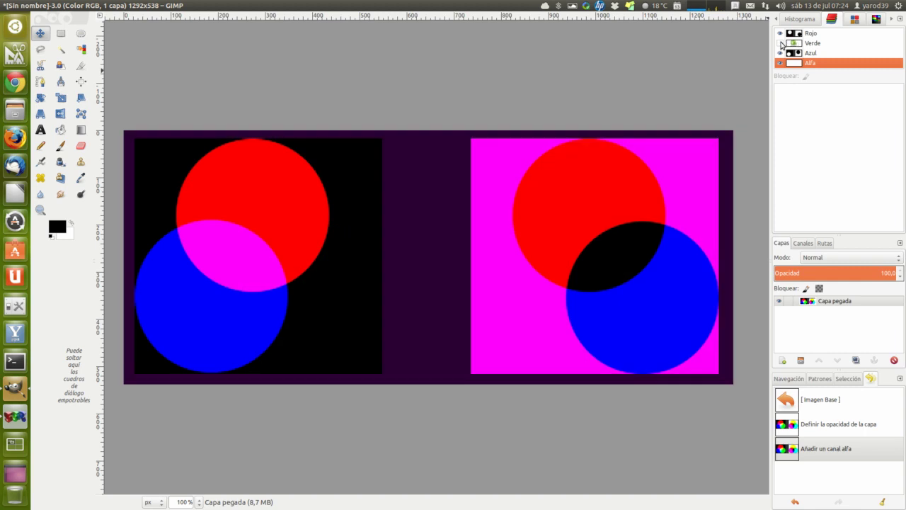
{"action": "left_click", "coordinate": [781, 43]}
{"action": "left_click", "coordinate": [780, 43]}
{"action": "left_click", "coordinate": [780, 43]}
{"action": "left_click", "coordinate": [780, 43]}
{"action": "left_click", "coordinate": [780, 43]}
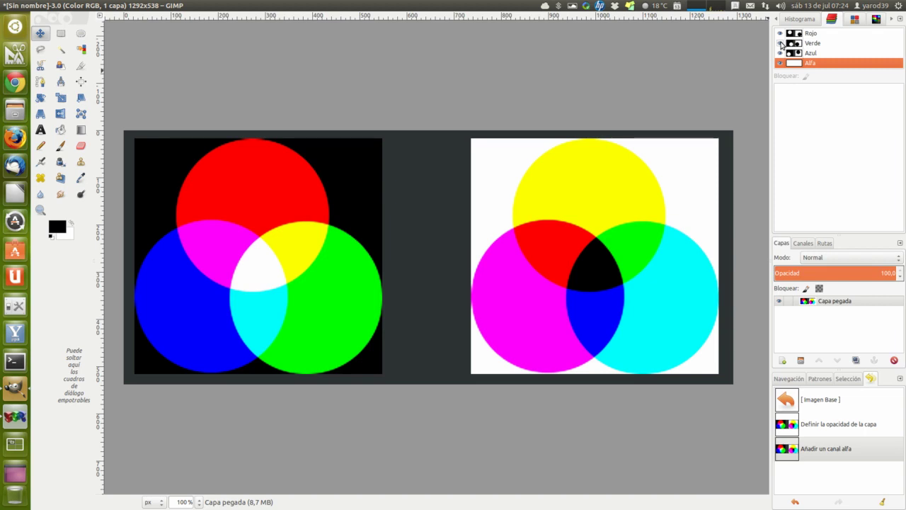
{"action": "left_click", "coordinate": [780, 44]}
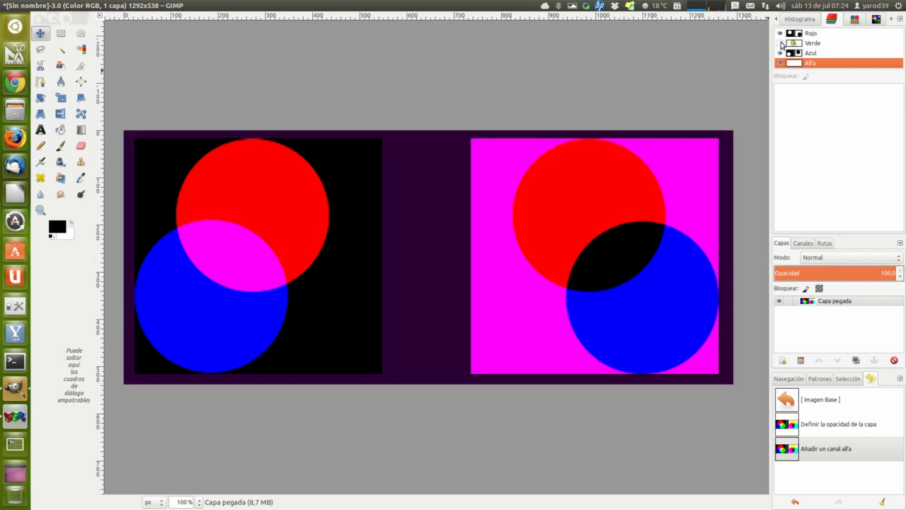
{"action": "left_click", "coordinate": [780, 43]}
{"action": "left_click", "coordinate": [781, 43]}
{"action": "left_click", "coordinate": [780, 43]}
{"action": "left_click", "coordinate": [780, 33]}
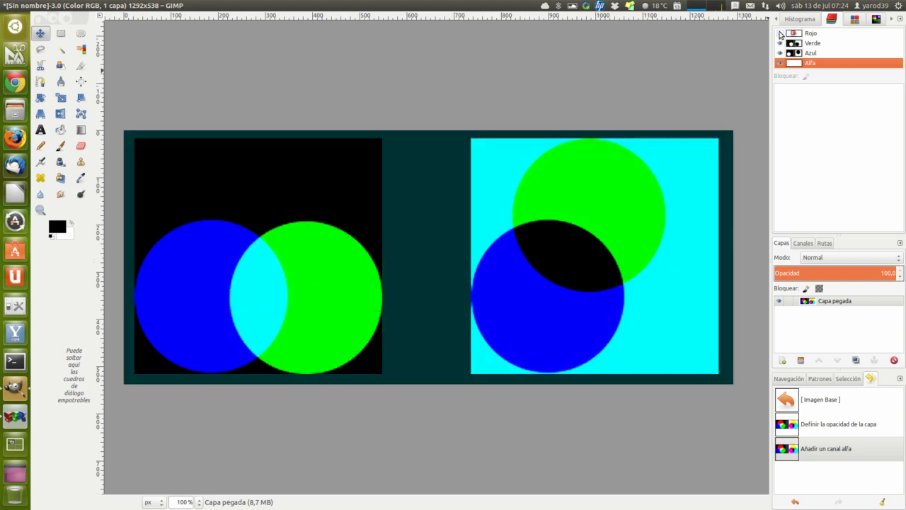
{"action": "left_click", "coordinate": [780, 33]}
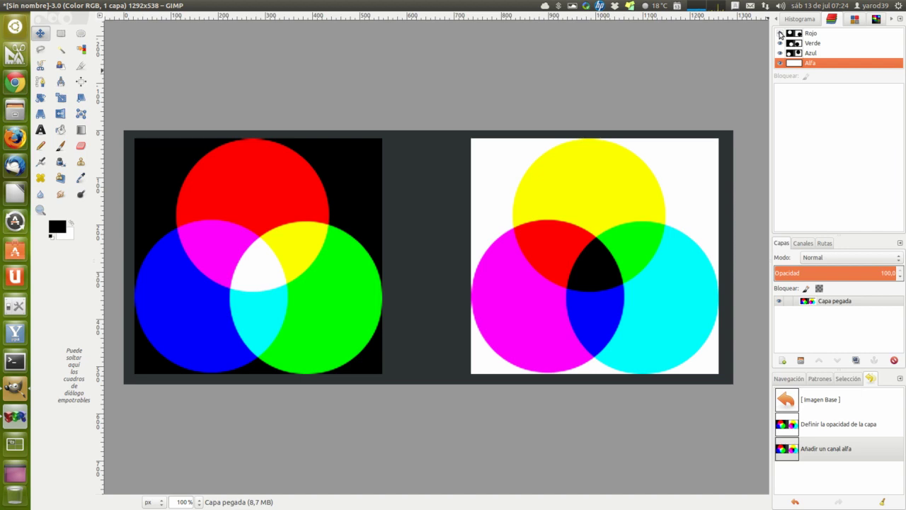
{"action": "left_click", "coordinate": [780, 33]}
{"action": "left_click", "coordinate": [781, 33]}
{"action": "left_click", "coordinate": [780, 33]}
{"action": "left_click", "coordinate": [780, 33]}
{"action": "left_click", "coordinate": [810, 63]}
Bring up the SimpleScreenRecorder window showing screencast.mp4 at 0:24:54 and 147 MB.
{"action": "left_click", "coordinate": [15, 416]}
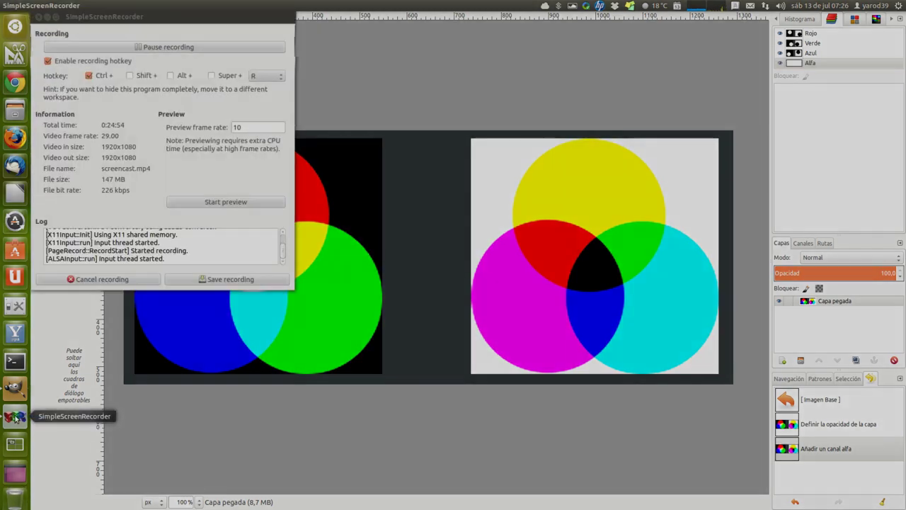